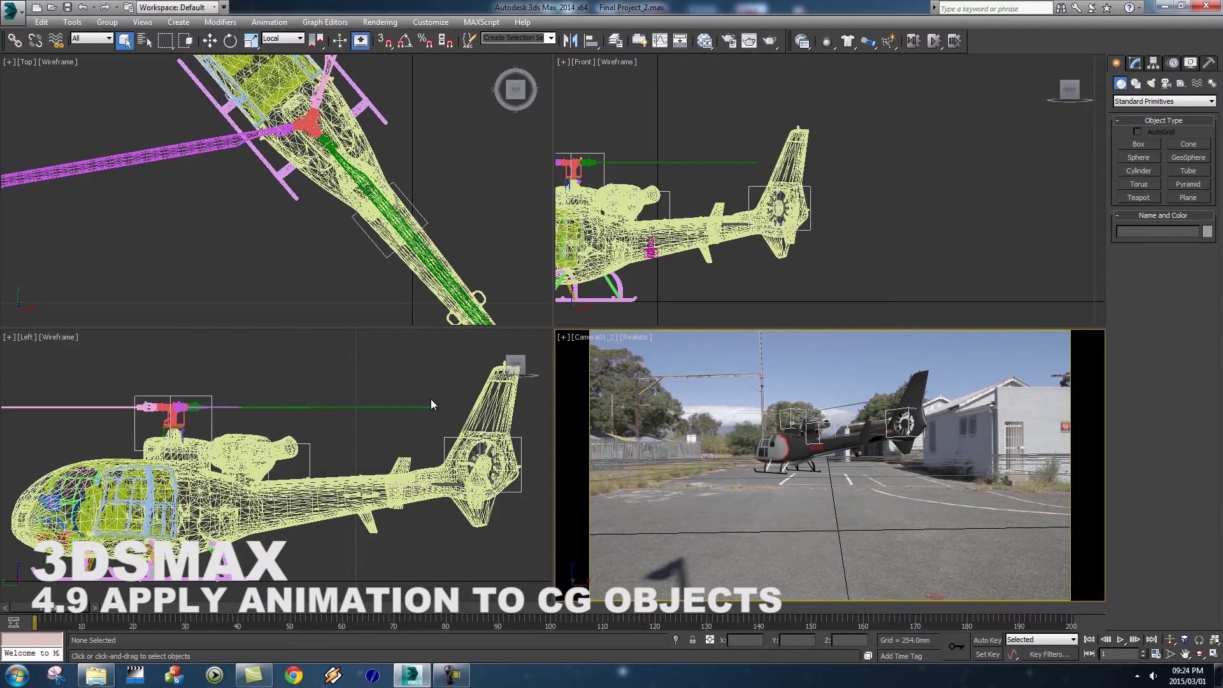
Open the Helicopter group so that its individual parts can be selected
{"action": "left_click", "coordinate": [281, 408]}
{"action": "scroll", "coordinate": [308, 349], "scroll_direction": "up", "scroll_amount": 3}
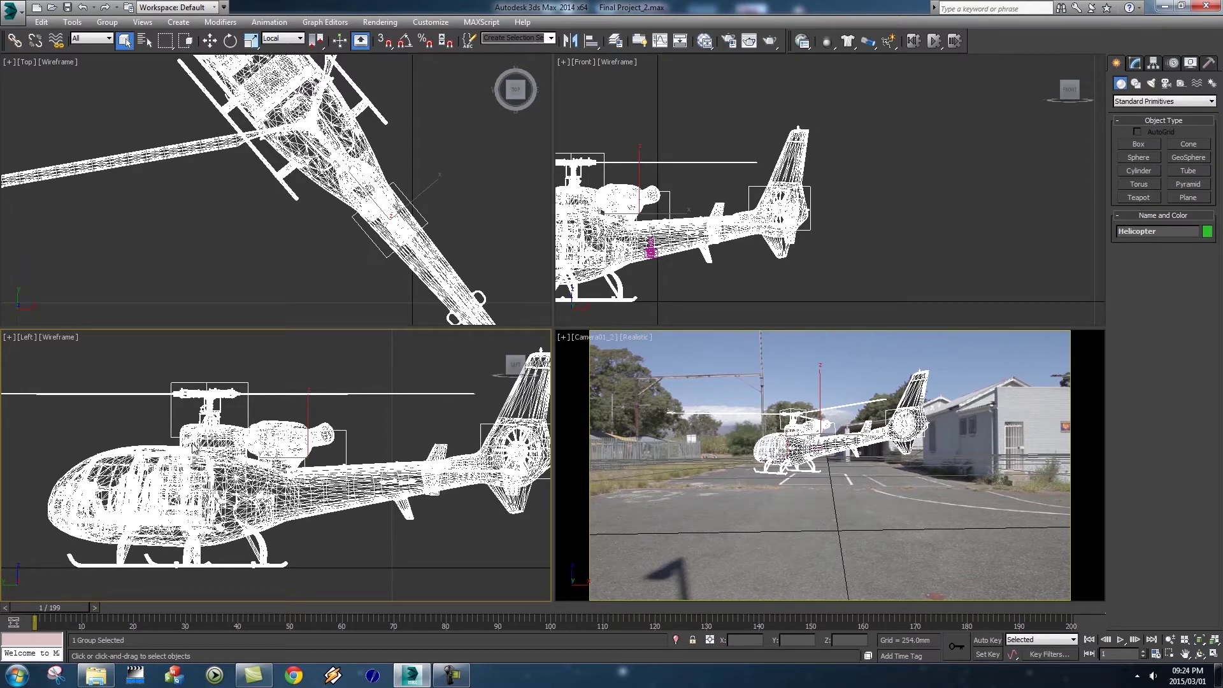
{"action": "left_click", "coordinate": [107, 22]}
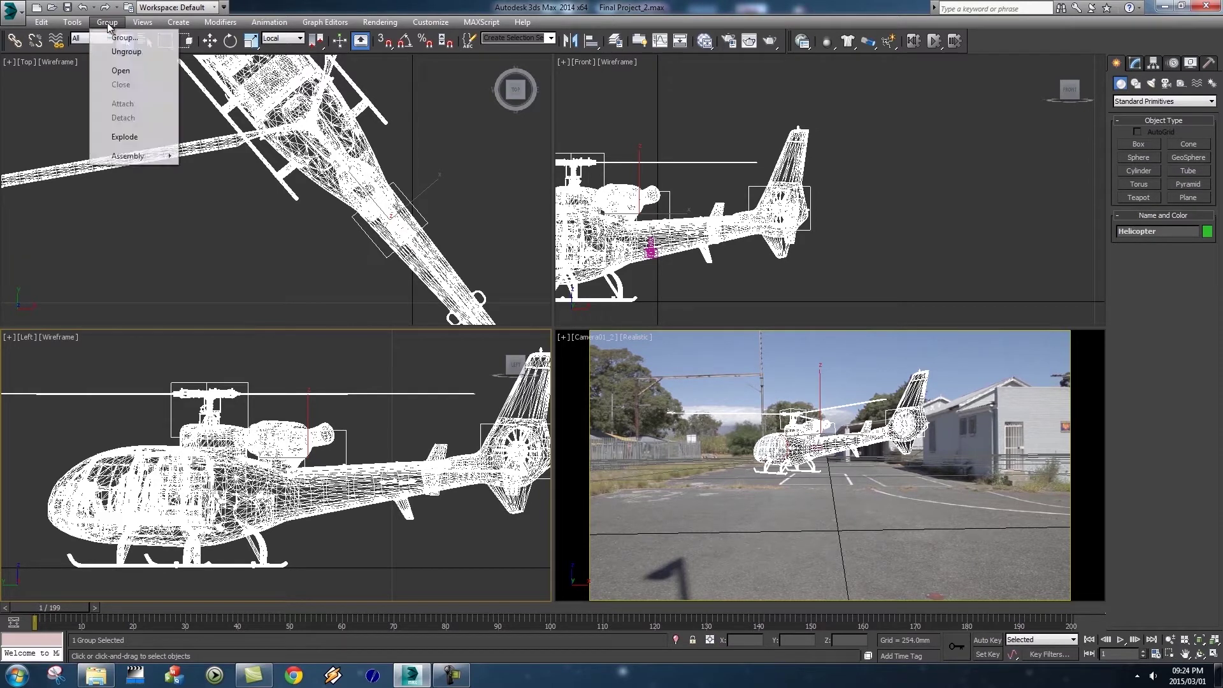
{"action": "left_click", "coordinate": [118, 70]}
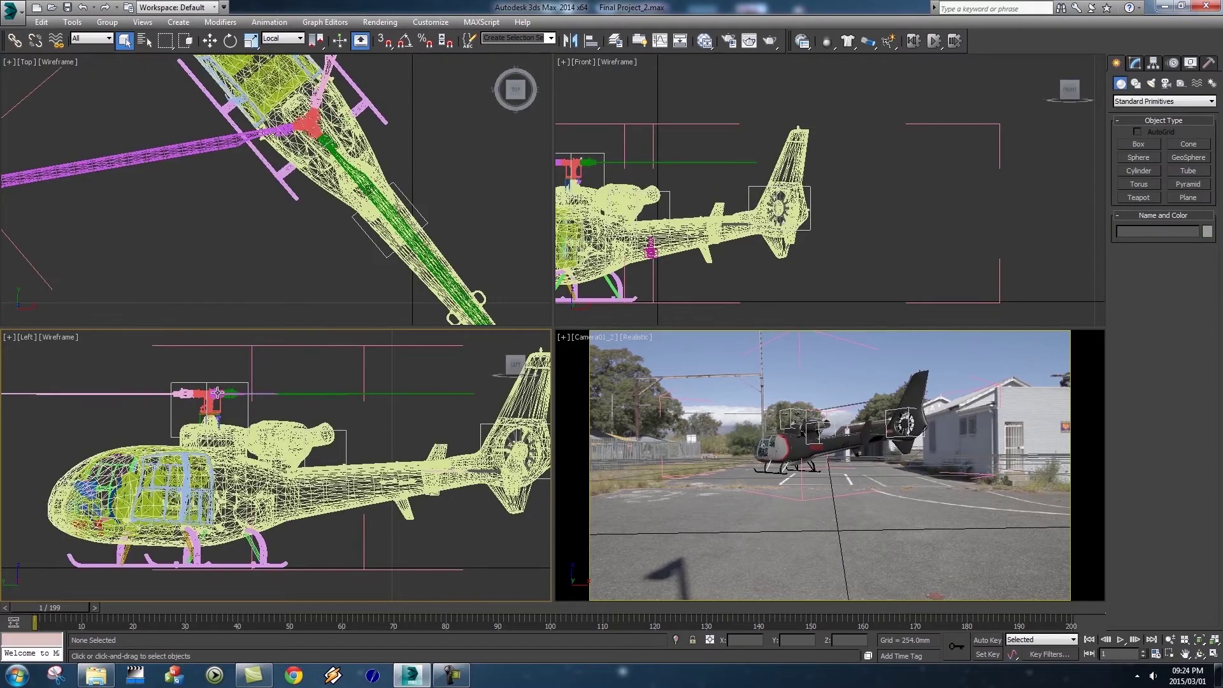
Pick the fuselage, a door part and the main rotor helper in turn to examine the opened group's parts
{"action": "left_click", "coordinate": [292, 447]}
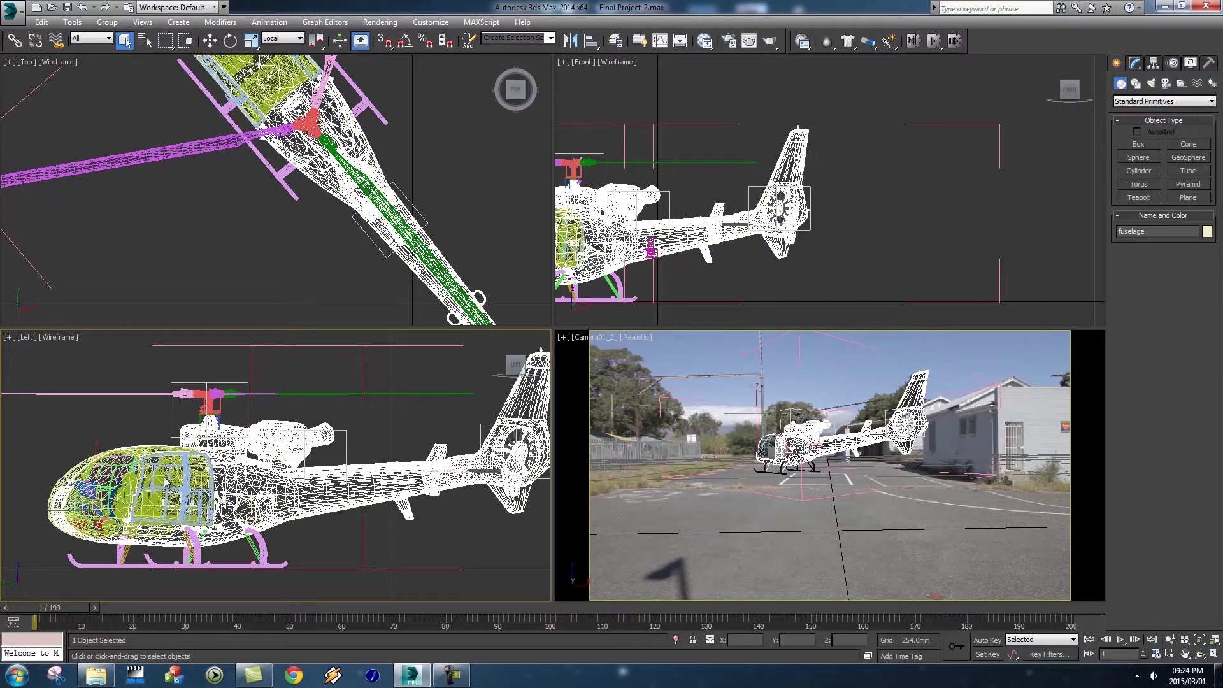
{"action": "left_click", "coordinate": [171, 481]}
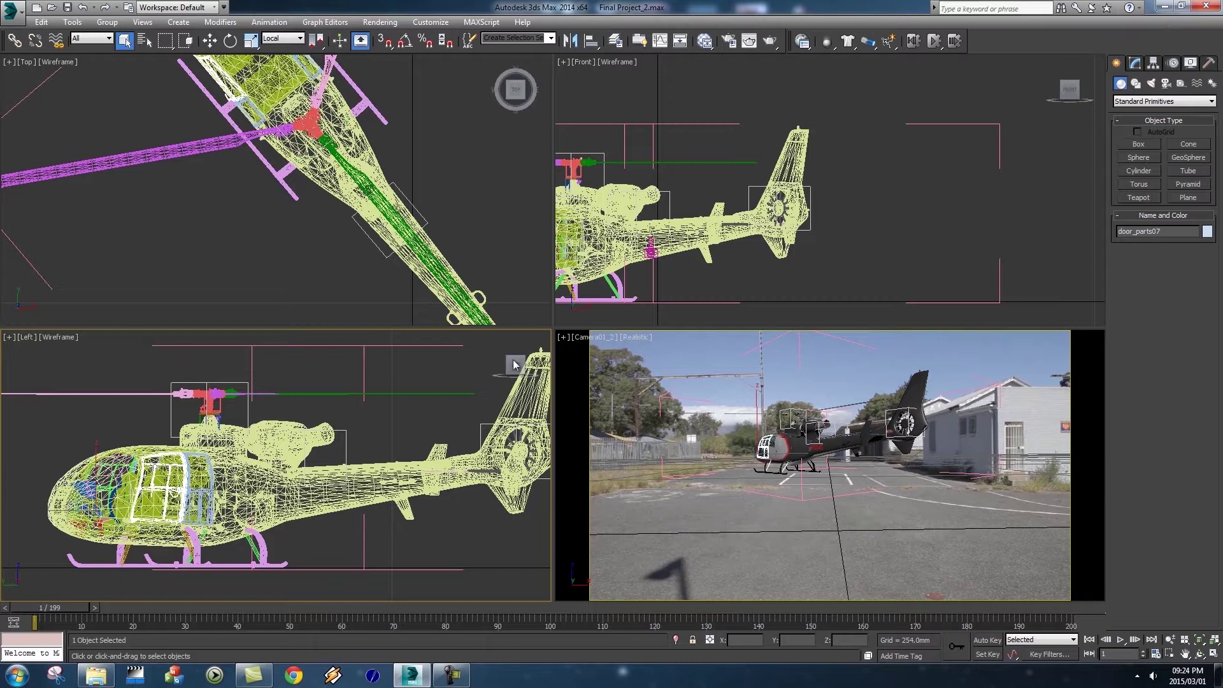
{"action": "left_click", "coordinate": [366, 346]}
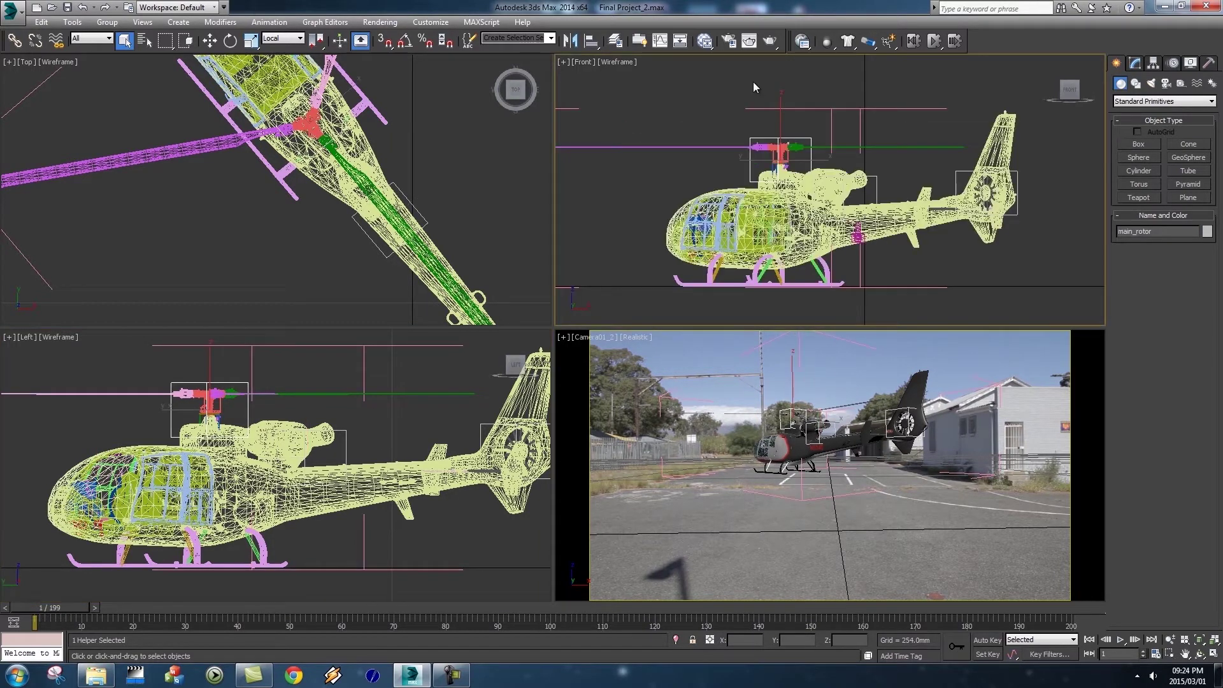
{"action": "left_click", "coordinate": [753, 81]}
{"action": "left_click", "coordinate": [778, 147]}
{"action": "left_click_drag", "start_coordinate": [150, 377], "coordinate": [229, 383]}
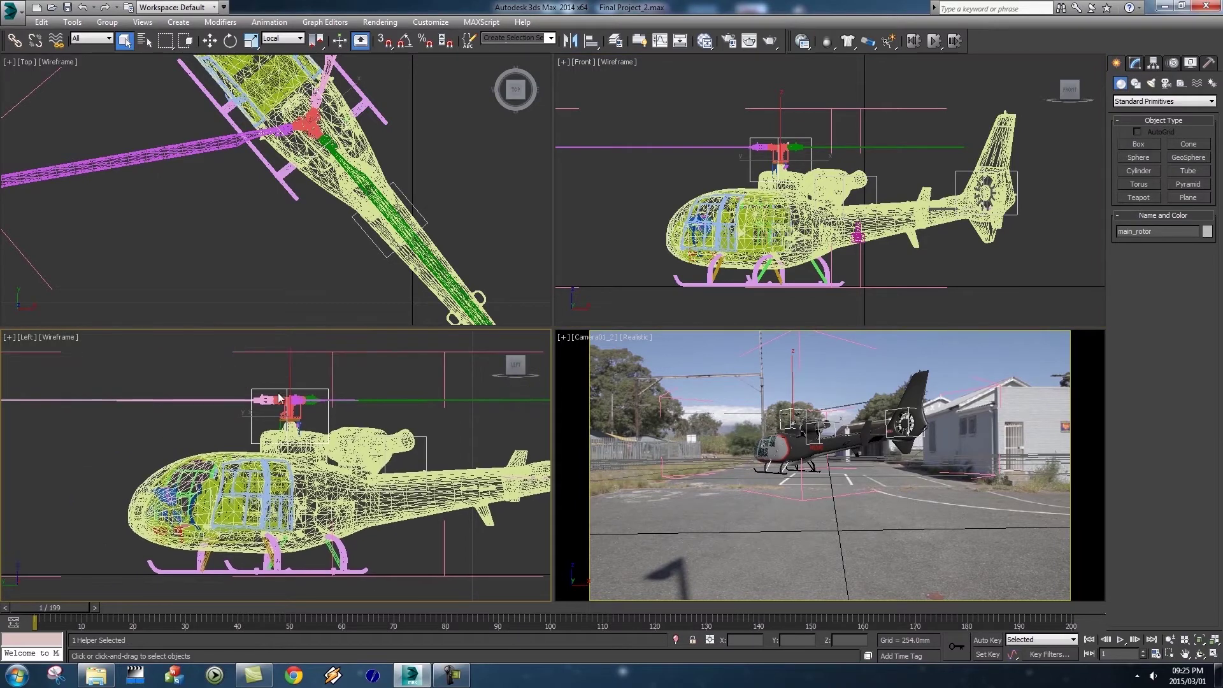
{"action": "left_click", "coordinate": [260, 376]}
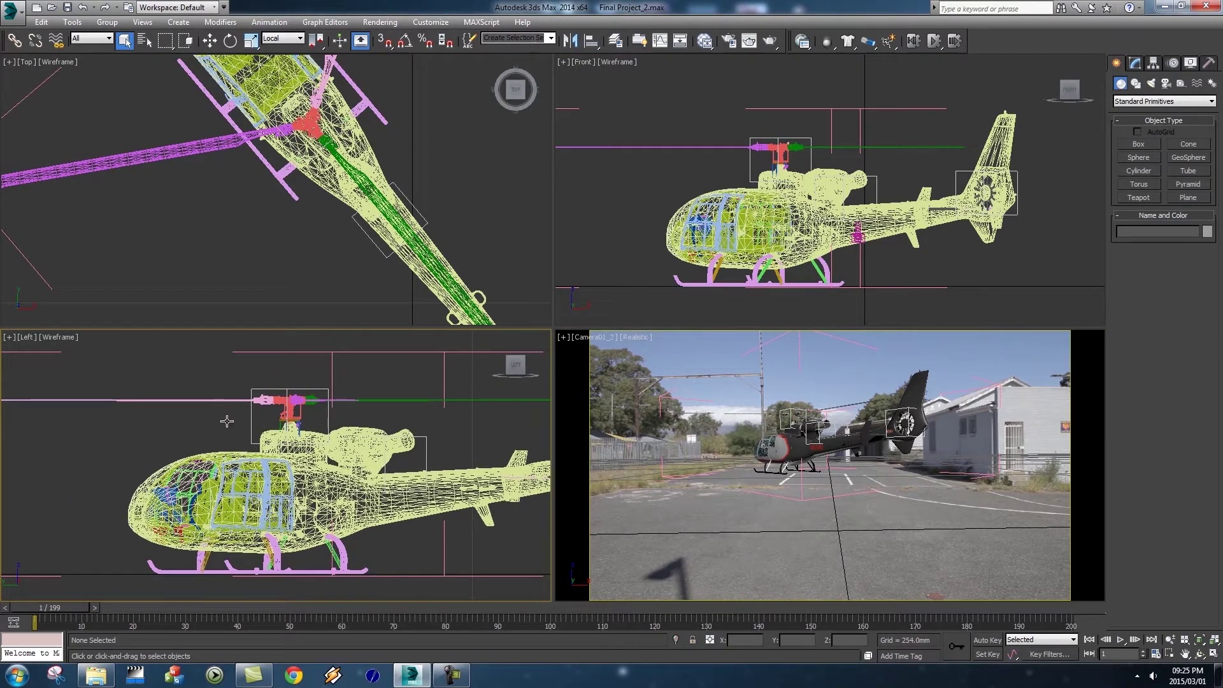
Select the main rotor helper and set the reference coordinate system to Local
{"action": "left_click", "coordinate": [297, 414]}
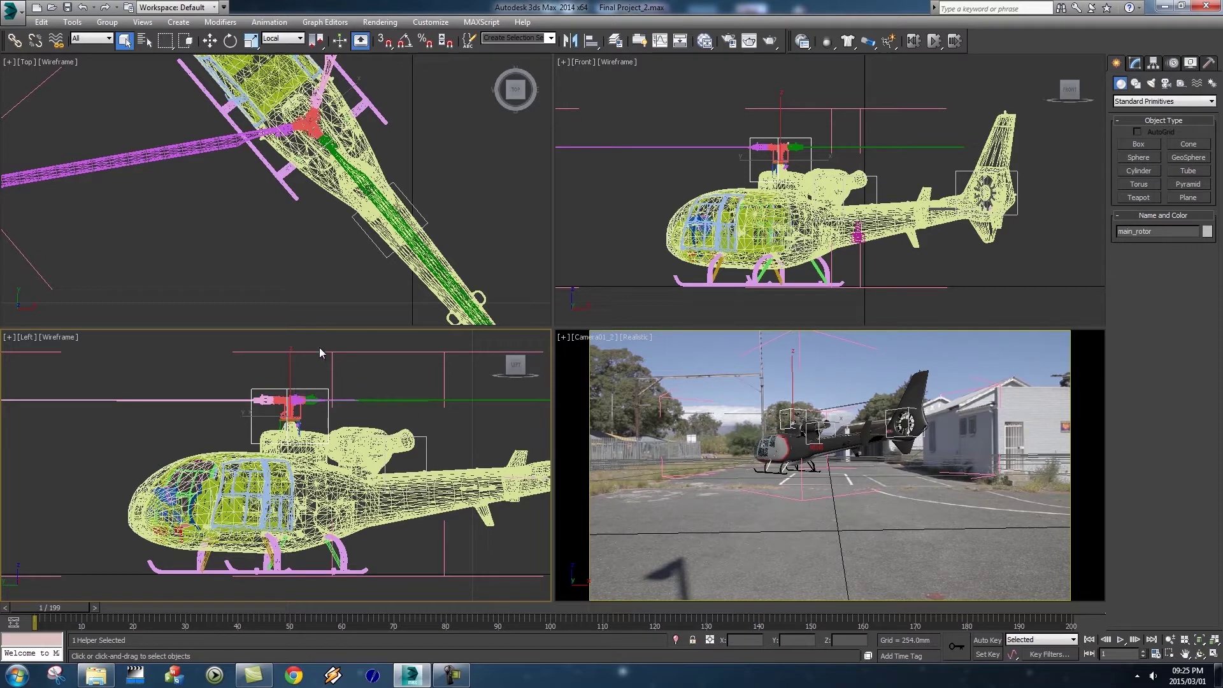
{"action": "left_click", "coordinate": [318, 367]}
{"action": "left_click", "coordinate": [312, 390]}
{"action": "left_click", "coordinate": [284, 39]}
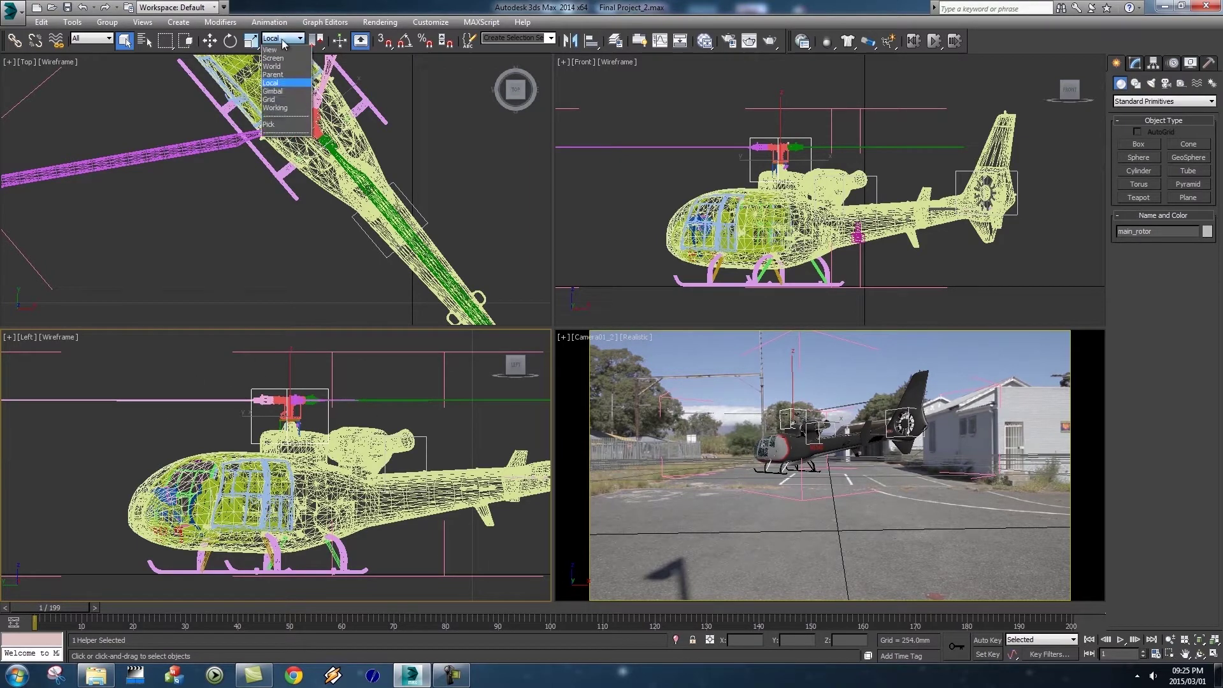
{"action": "left_click", "coordinate": [280, 84]}
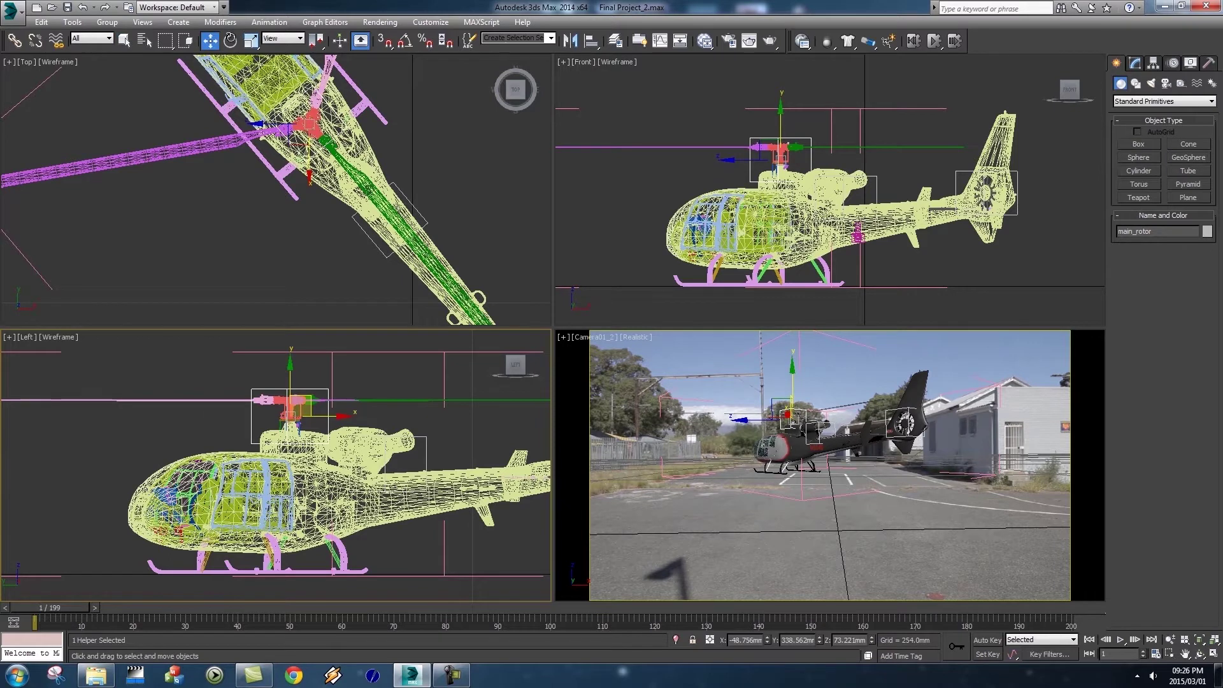
Try rotating the main rotor helper in local coordinates, and undo the test rotation
{"action": "left_click", "coordinate": [230, 41]}
{"action": "left_click_drag", "start_coordinate": [311, 416], "coordinate": [349, 430]}
{"action": "key", "text": "ctrl+z"}
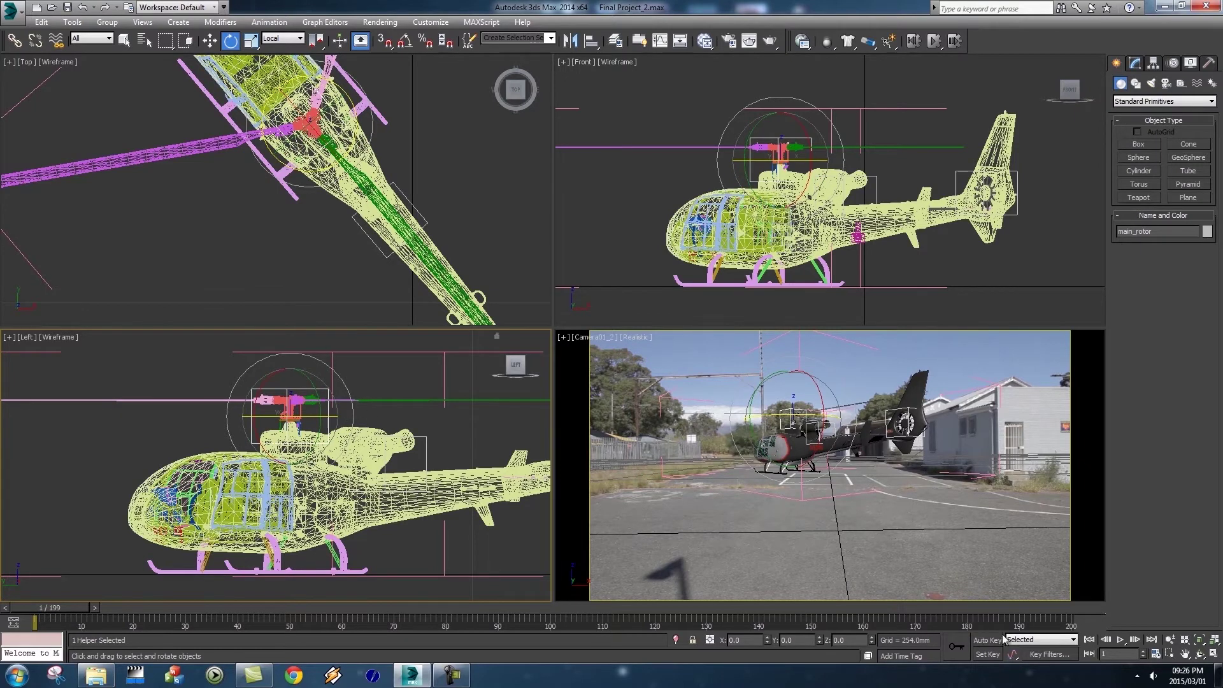
With Auto Key on, rotate the main rotor about 753 degrees around its local Z axis at frame 200, and stop auto keying
{"action": "left_click", "coordinate": [986, 639]}
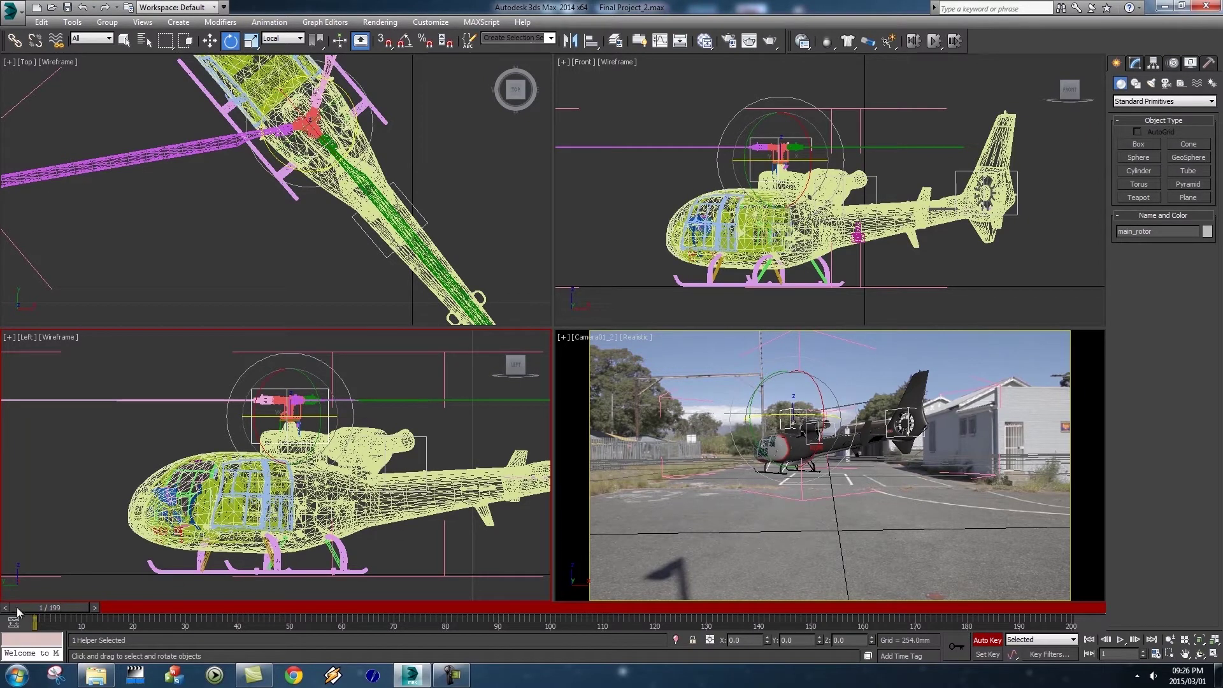
{"action": "left_click_drag", "start_coordinate": [44, 606], "coordinate": [1096, 606]}
{"action": "key", "text": "e"}
{"action": "left_click_drag", "start_coordinate": [263, 415], "coordinate": [985, 405]}
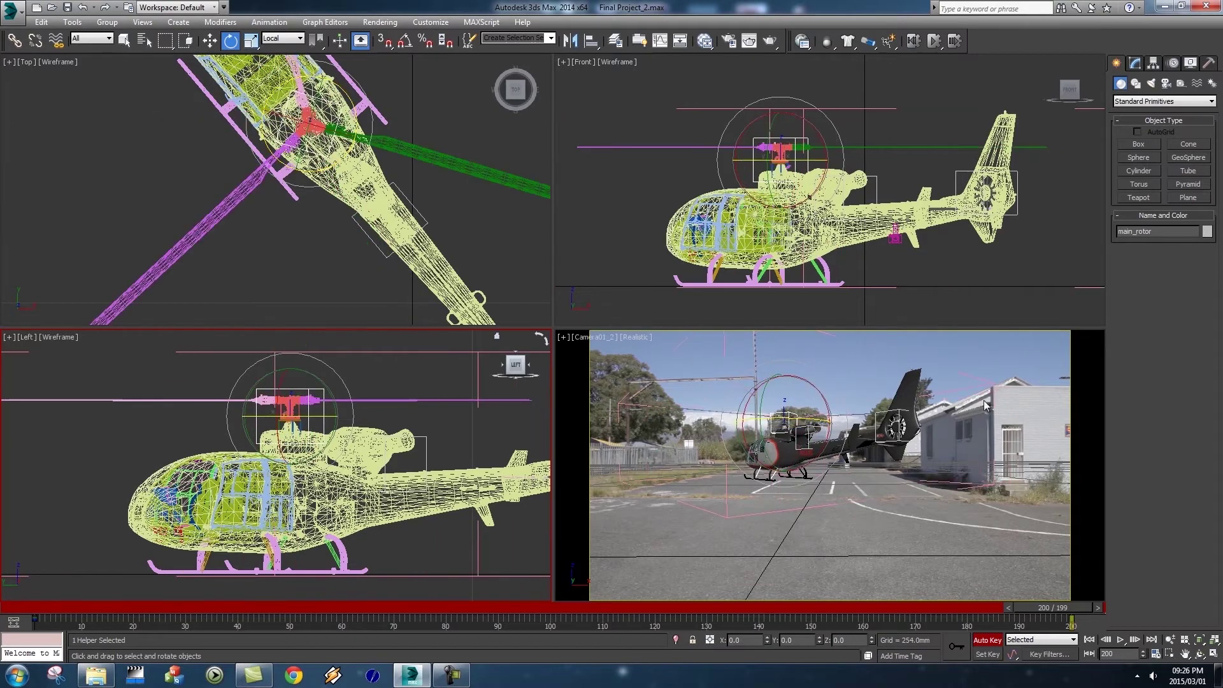
{"action": "left_click", "coordinate": [986, 641]}
Scrub through the timeline to check the main rotor's spin in the Top view
{"action": "left_click_drag", "start_coordinate": [1053, 609], "coordinate": [1048, 609]}
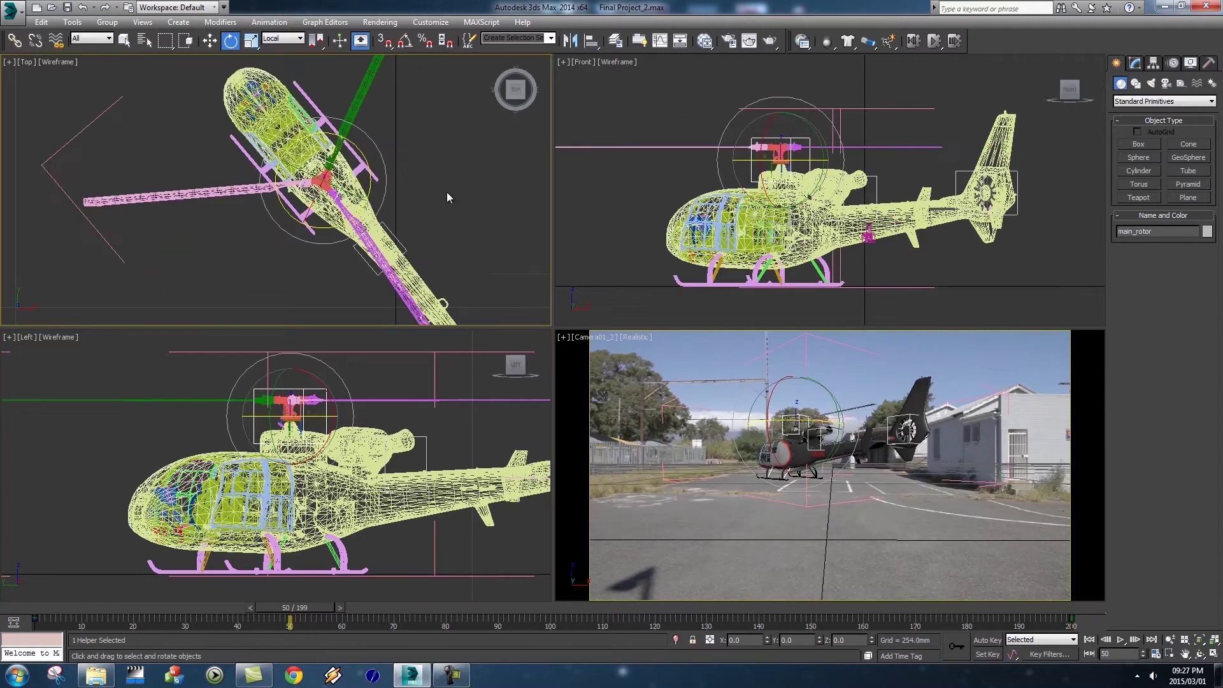
{"action": "scroll", "coordinate": [446, 193], "scroll_direction": "down", "scroll_amount": 2}
{"action": "left_click_drag", "start_coordinate": [476, 203], "coordinate": [403, 195]}
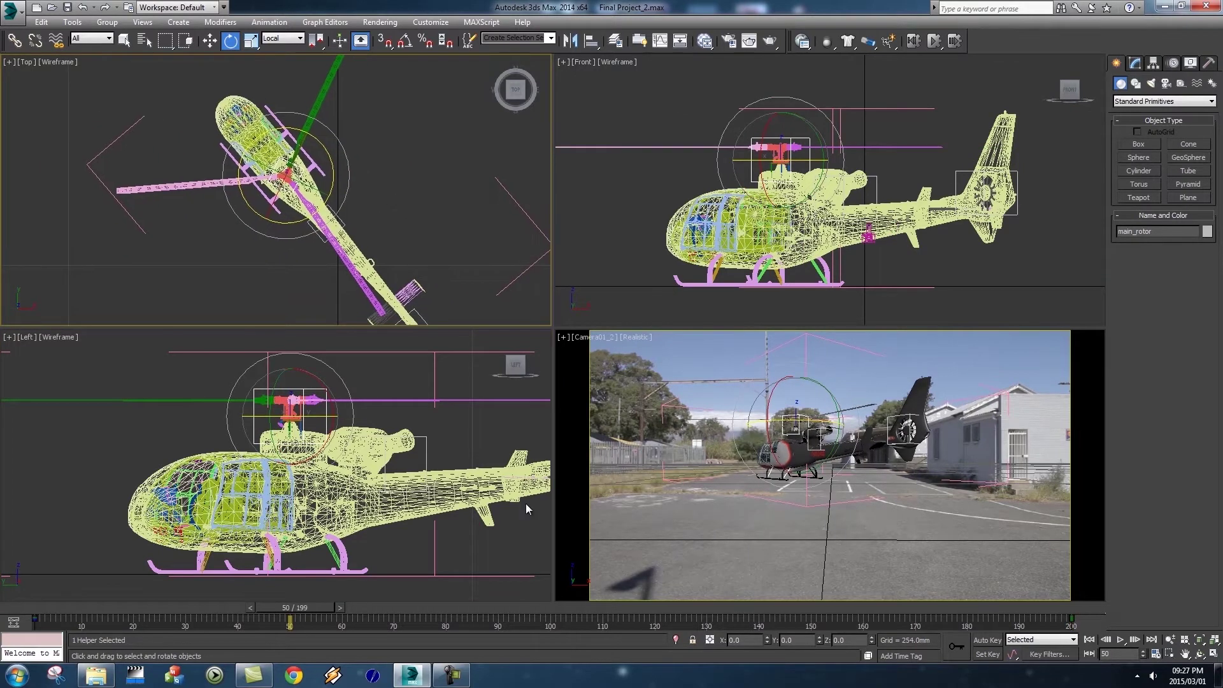
{"action": "left_click_drag", "start_coordinate": [295, 607], "coordinate": [483, 606]}
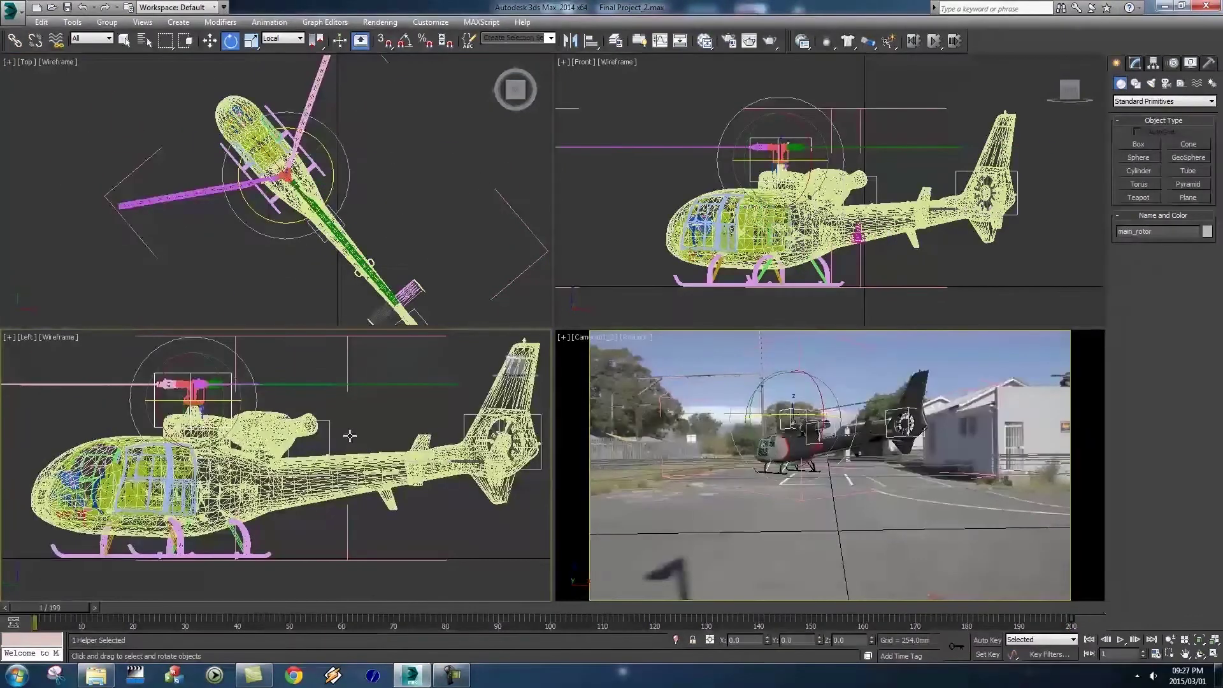
Select the back rotor helper in the helicopter's tail and set its reference coordinate system to Local
{"action": "left_click_drag", "start_coordinate": [383, 434], "coordinate": [273, 440]}
{"action": "scroll", "coordinate": [386, 451], "scroll_direction": "up", "scroll_amount": 2}
{"action": "scroll", "coordinate": [385, 450], "scroll_direction": "up", "scroll_amount": 4}
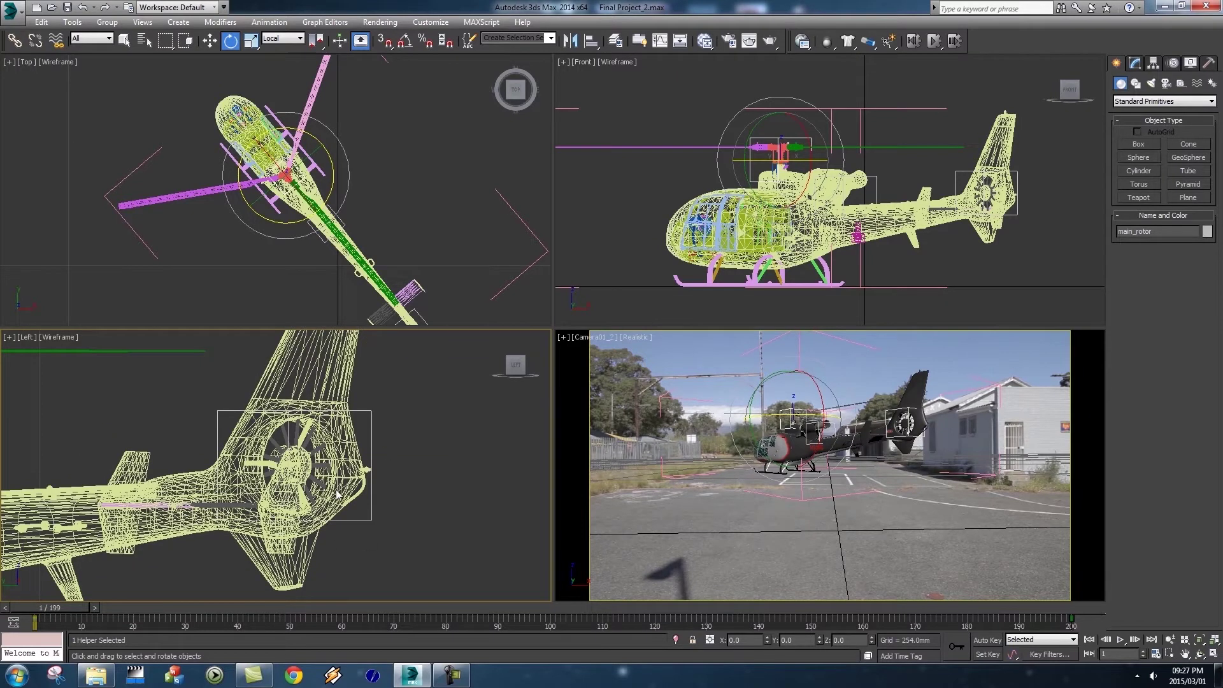
{"action": "left_click", "coordinate": [372, 412]}
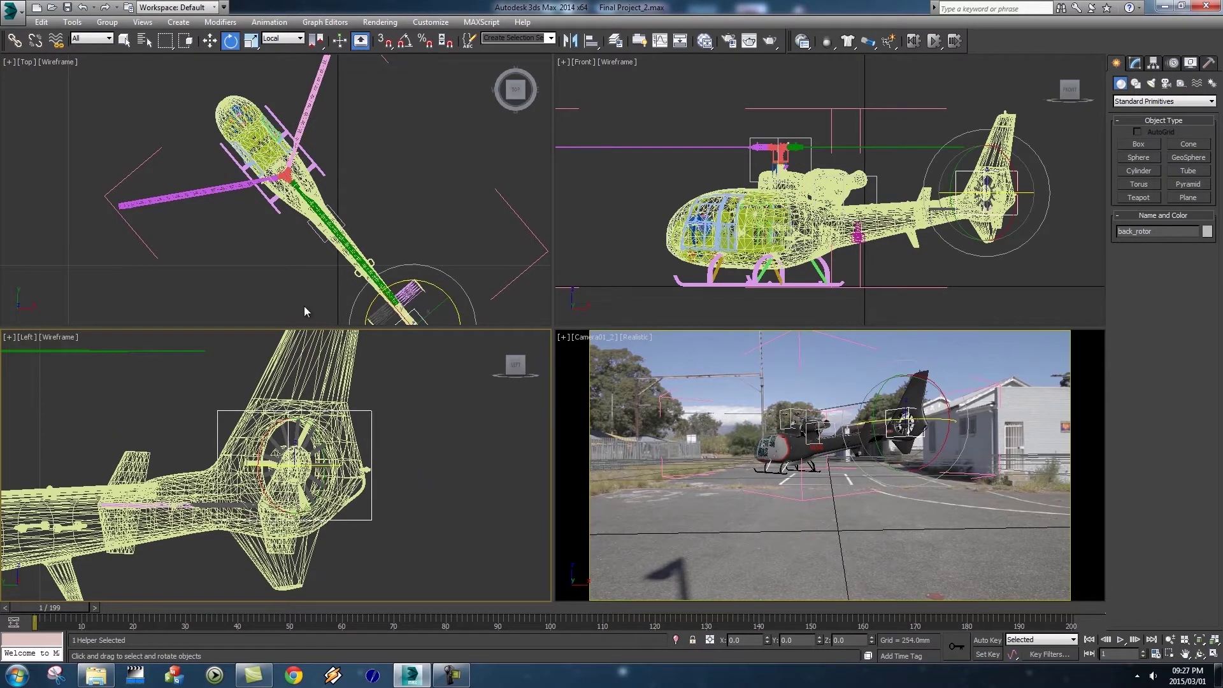
{"action": "left_click", "coordinate": [271, 38]}
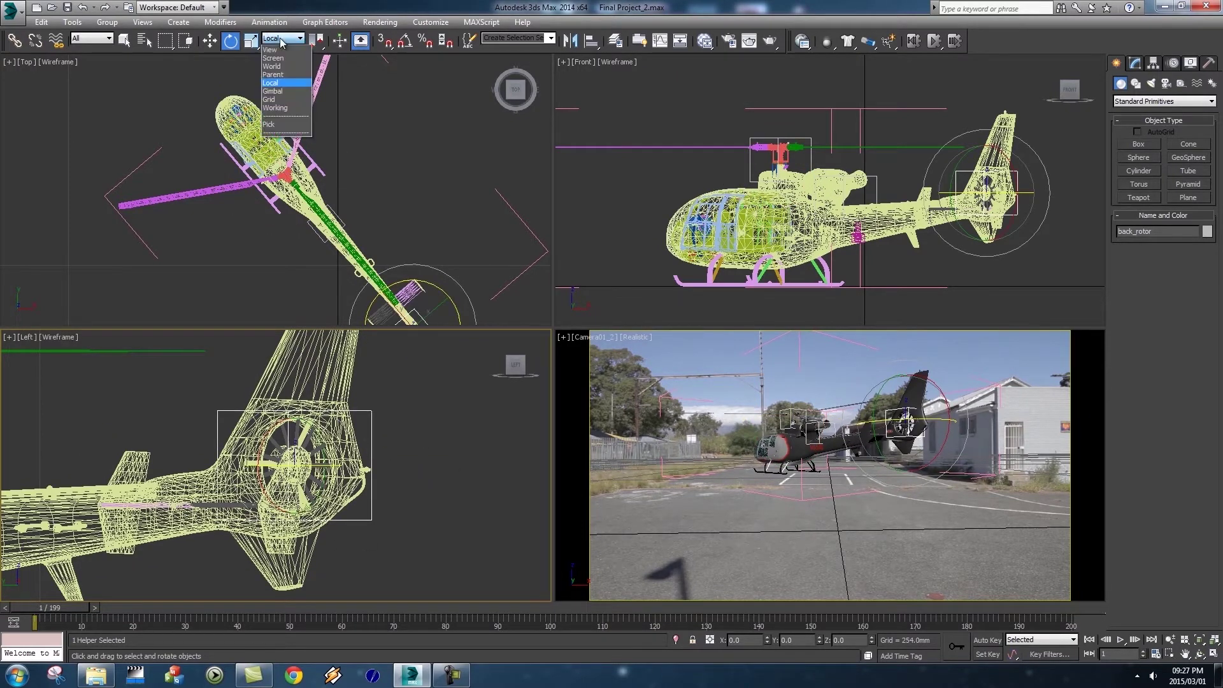
{"action": "left_click", "coordinate": [280, 82]}
{"action": "left_click", "coordinate": [391, 431]}
{"action": "left_click", "coordinate": [368, 413]}
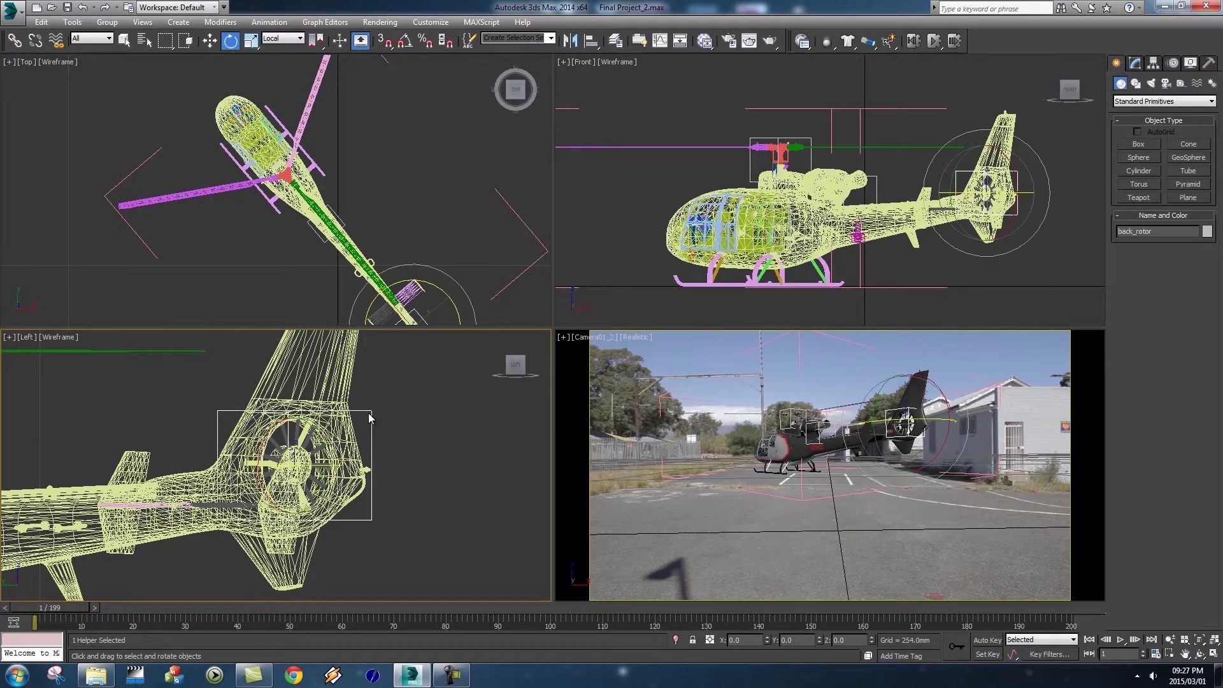
Try rotating the back rotor helper around its hub axis in the camera view, and undo the test rotation
{"action": "left_click", "coordinate": [938, 396]}
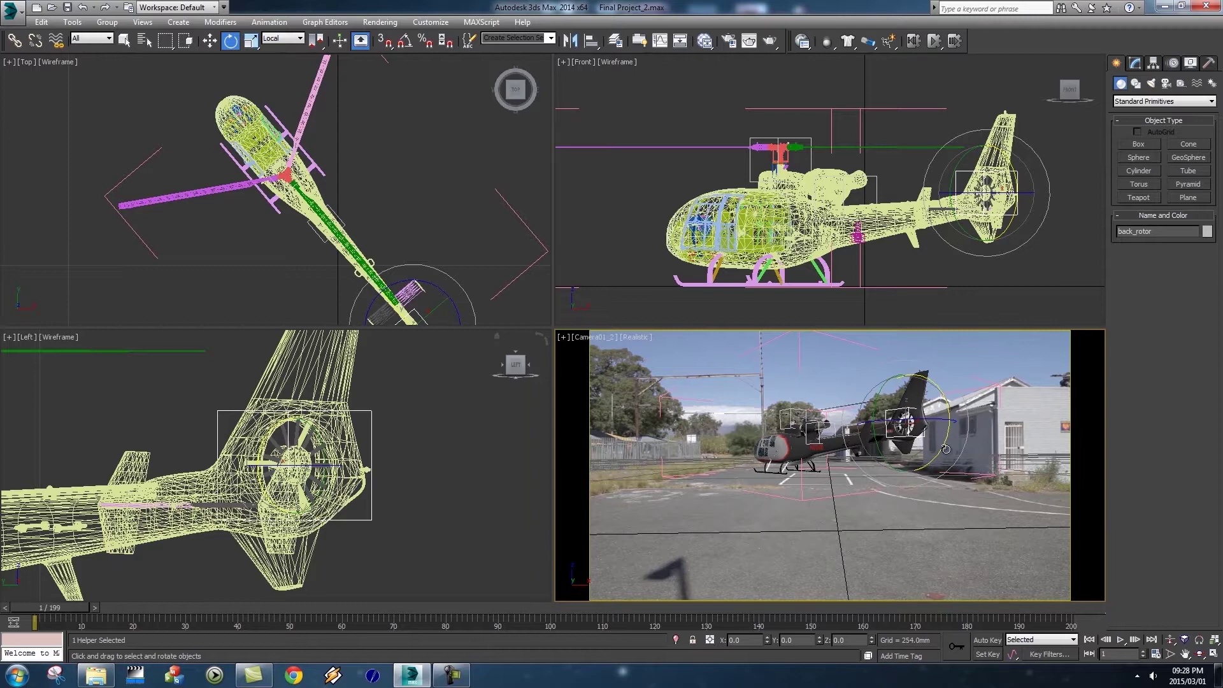
{"action": "left_click_drag", "start_coordinate": [941, 452], "coordinate": [928, 378]}
{"action": "key", "text": "ctrl+z"}
With Auto Key on, rotate the back rotor around its hub axis at frame 200, and stop auto keying
{"action": "left_click", "coordinate": [994, 640]}
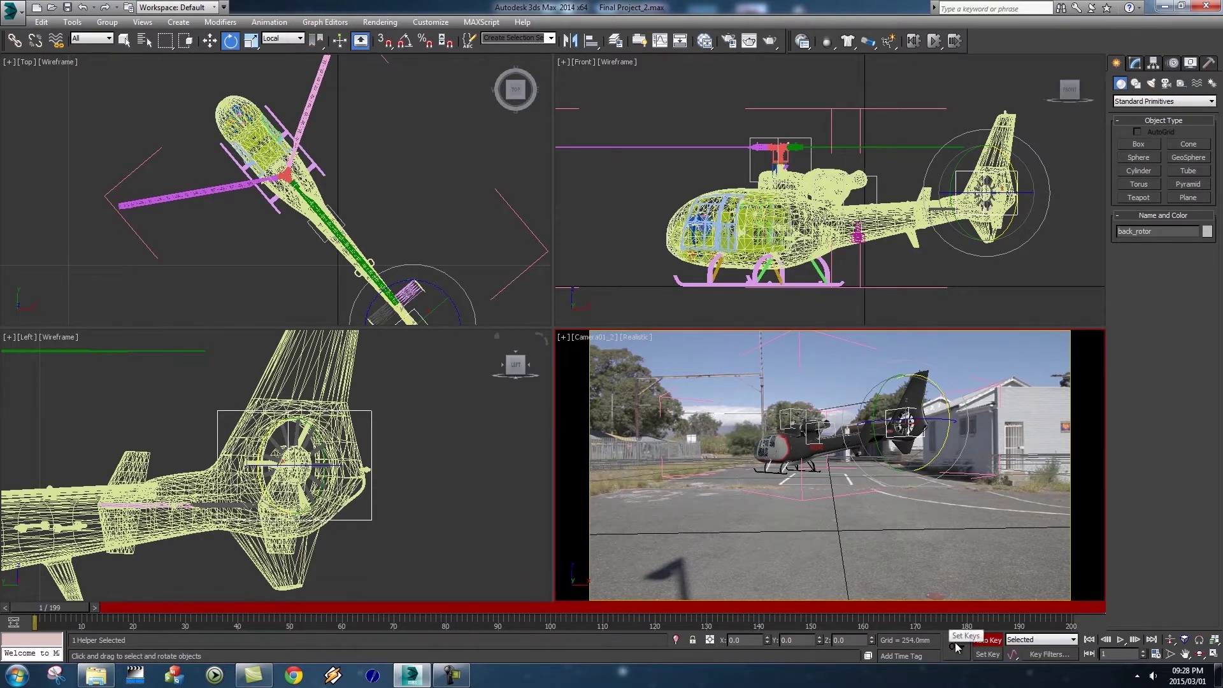
{"action": "left_click_drag", "start_coordinate": [49, 609], "coordinate": [1054, 607]}
{"action": "key", "text": "e"}
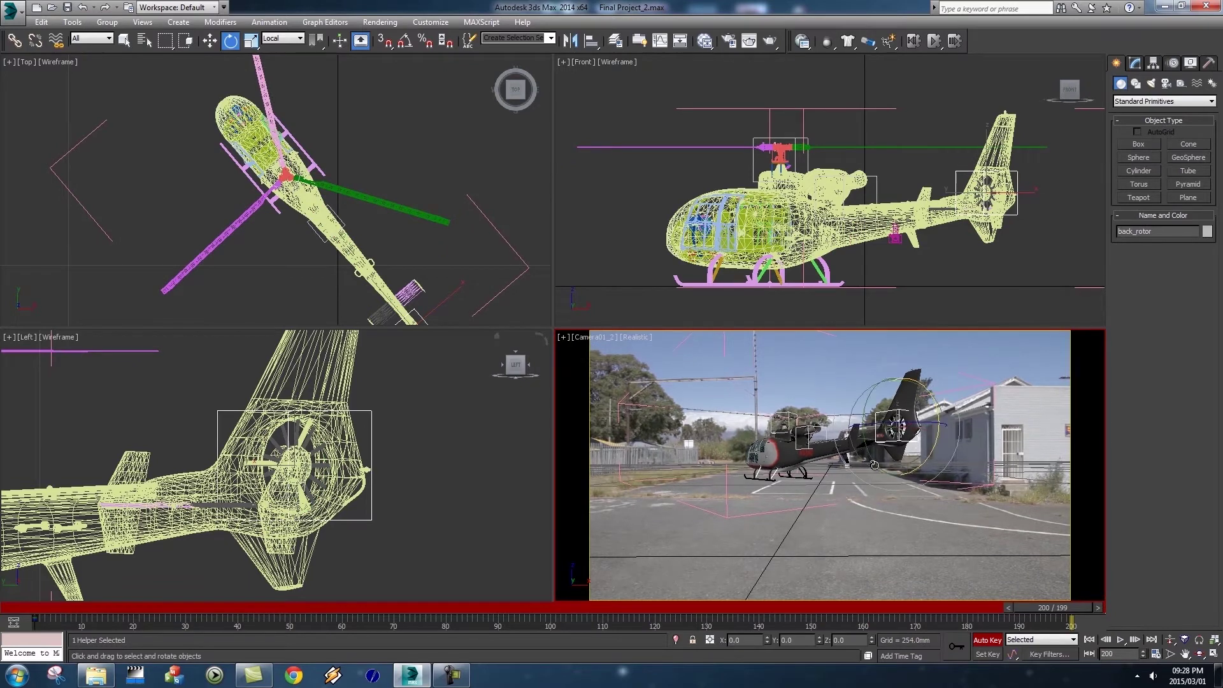
{"action": "left_click_drag", "start_coordinate": [941, 427], "coordinate": [850, 149]}
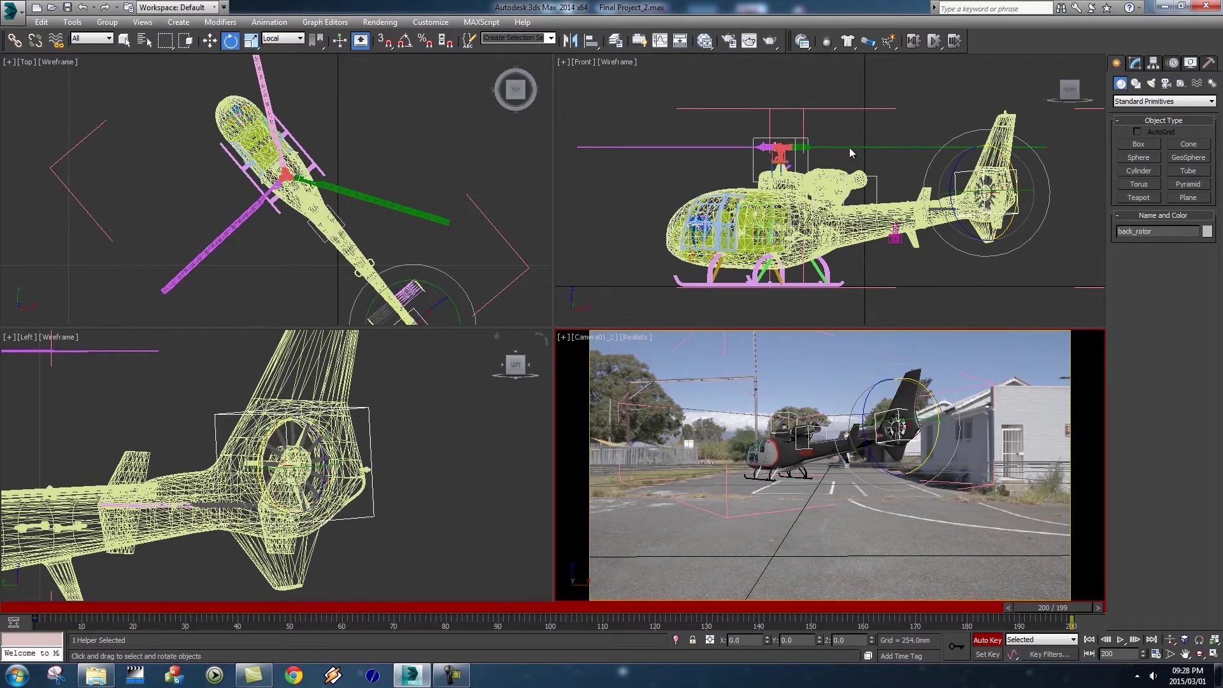
{"action": "left_click", "coordinate": [989, 639]}
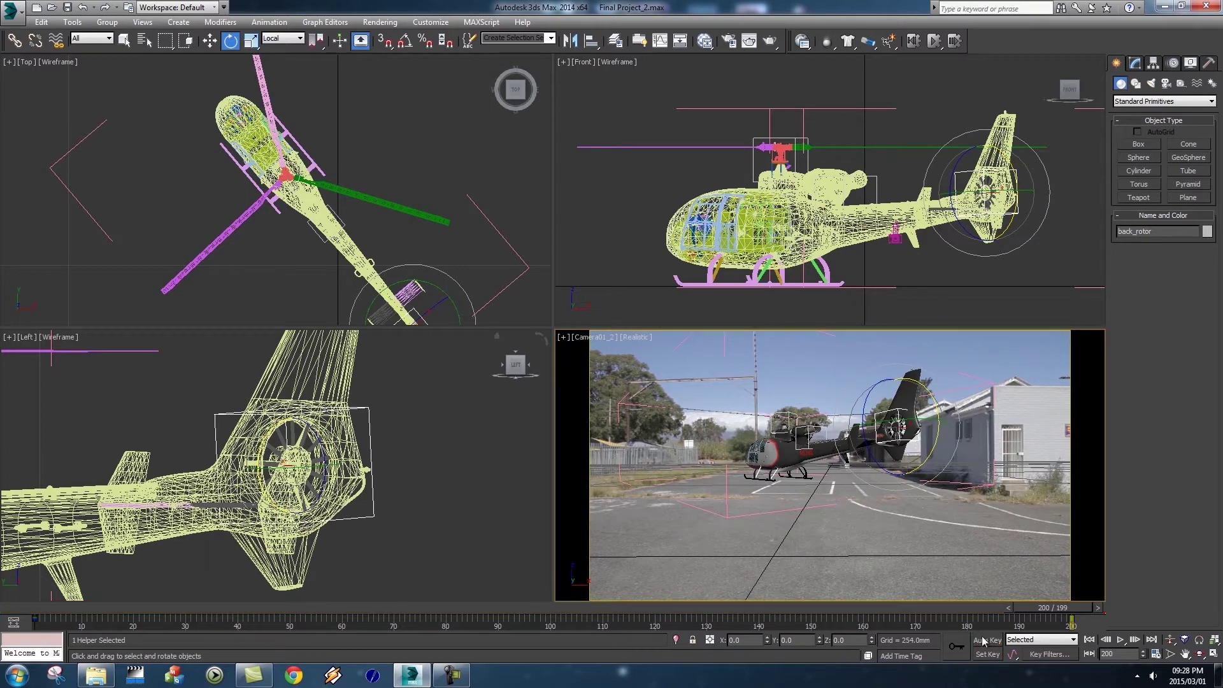
Return the timeline to frame 1 and reselect the main rotor helper in the Left view
{"action": "left_click_drag", "start_coordinate": [1050, 607], "coordinate": [46, 605]}
{"action": "left_click", "coordinate": [434, 441]}
{"action": "key", "text": "q"}
{"action": "key", "text": "e"}
{"action": "left_click_drag", "start_coordinate": [216, 411], "coordinate": [418, 429]}
{"action": "scroll", "coordinate": [408, 430], "scroll_direction": "down", "scroll_amount": 2}
{"action": "left_click_drag", "start_coordinate": [257, 434], "coordinate": [409, 442]}
{"action": "left_click_drag", "start_coordinate": [308, 429], "coordinate": [418, 464]}
{"action": "left_click_drag", "start_coordinate": [346, 446], "coordinate": [420, 425]}
{"action": "scroll", "coordinate": [396, 428], "scroll_direction": "up", "scroll_amount": 2}
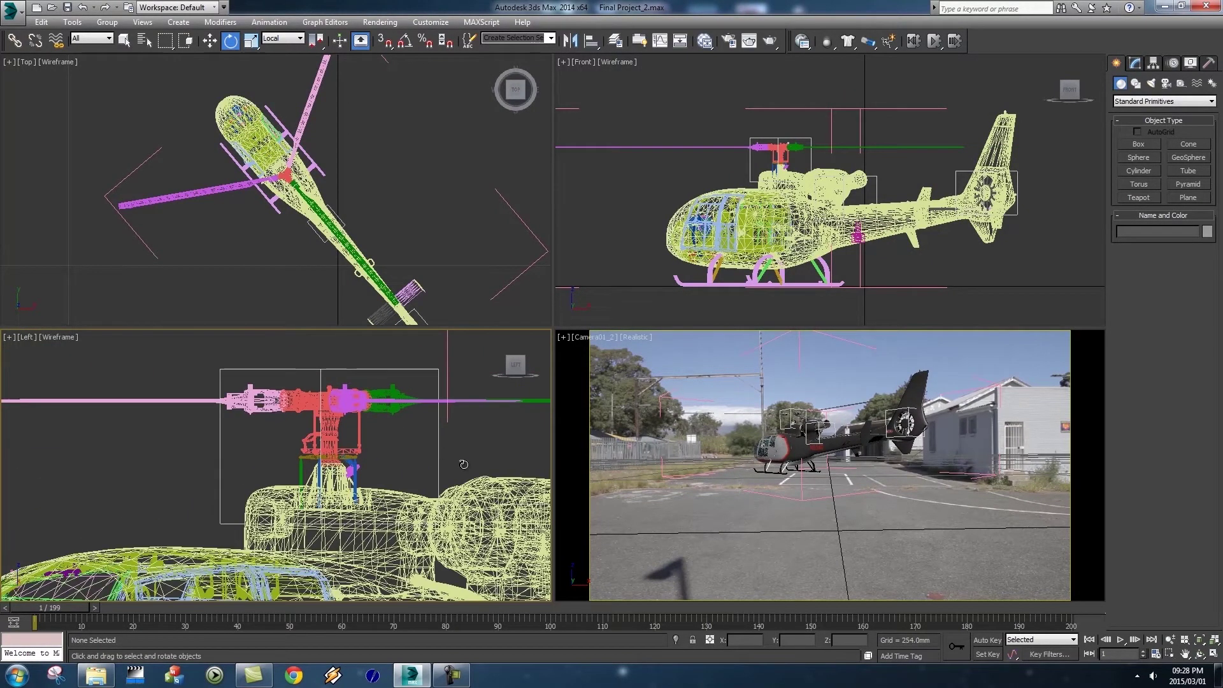
{"action": "left_click", "coordinate": [439, 450]}
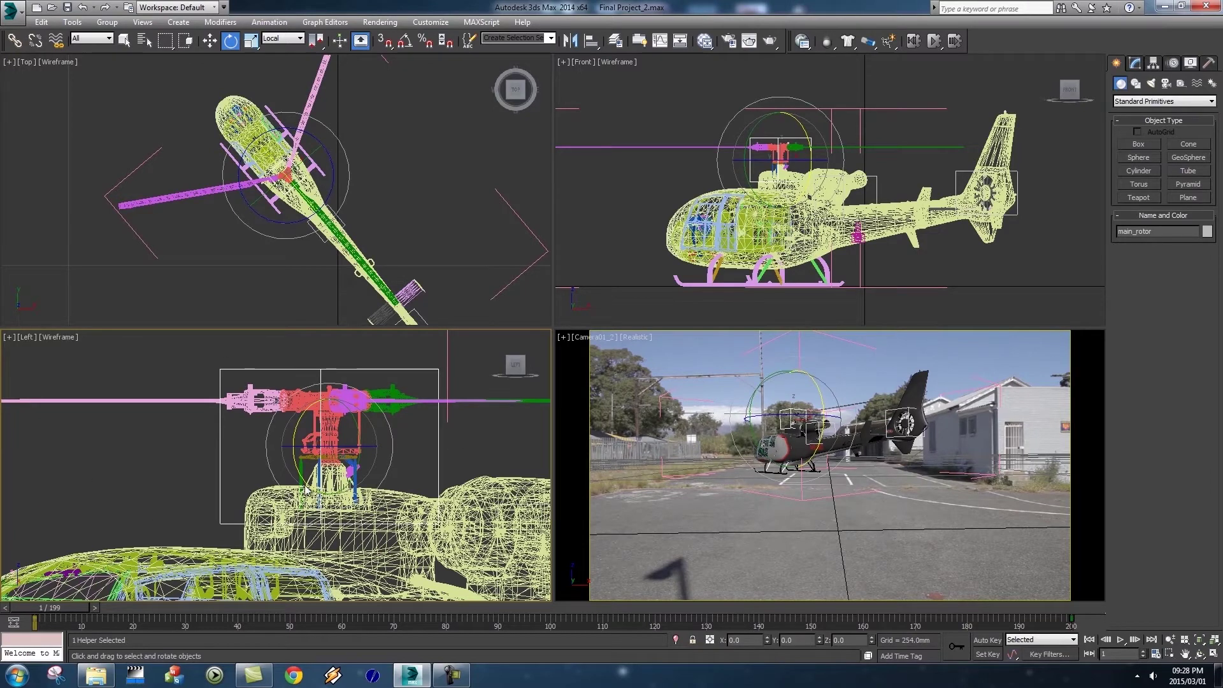
Set the main rotor's first and last rotation keys to linear tangents in the Curve Editor
{"action": "left_click", "coordinate": [659, 42]}
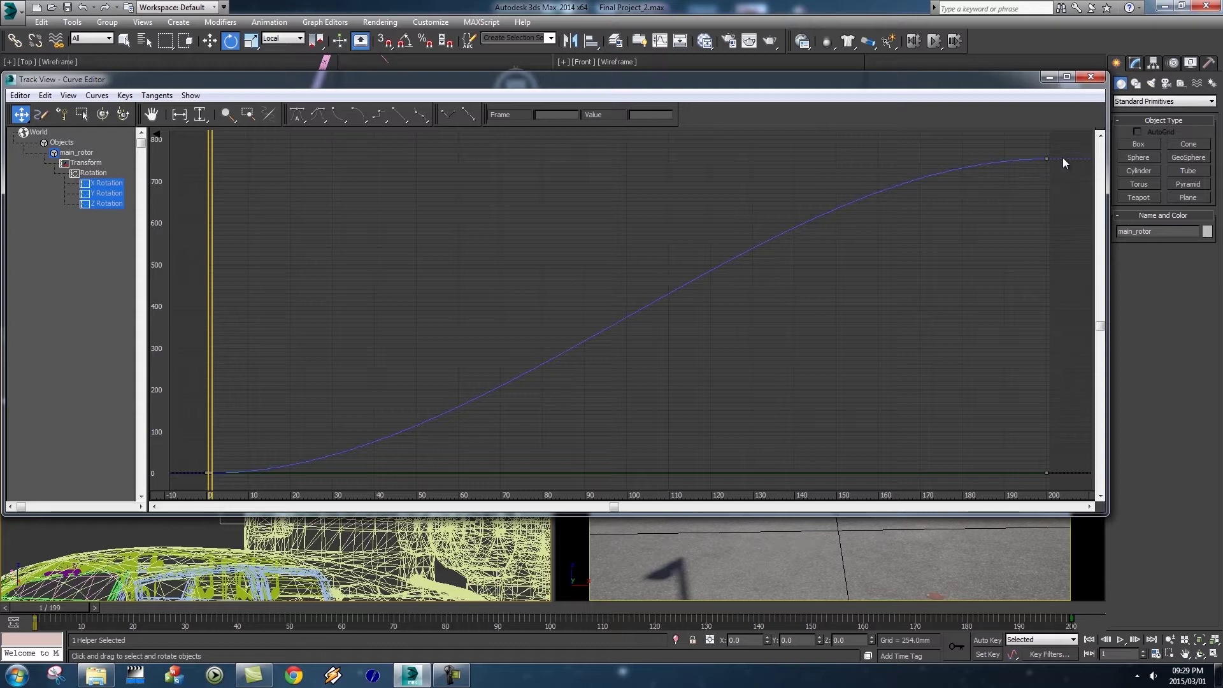
{"action": "left_click_drag", "start_coordinate": [1052, 150], "coordinate": [1042, 169]}
{"action": "left_click", "coordinate": [398, 116]}
{"action": "left_click_drag", "start_coordinate": [365, 346], "coordinate": [515, 240]}
{"action": "left_click_drag", "start_coordinate": [348, 394], "coordinate": [349, 394]}
{"action": "left_click", "coordinate": [400, 116]}
{"action": "left_click_drag", "start_coordinate": [602, 187], "coordinate": [414, 304]}
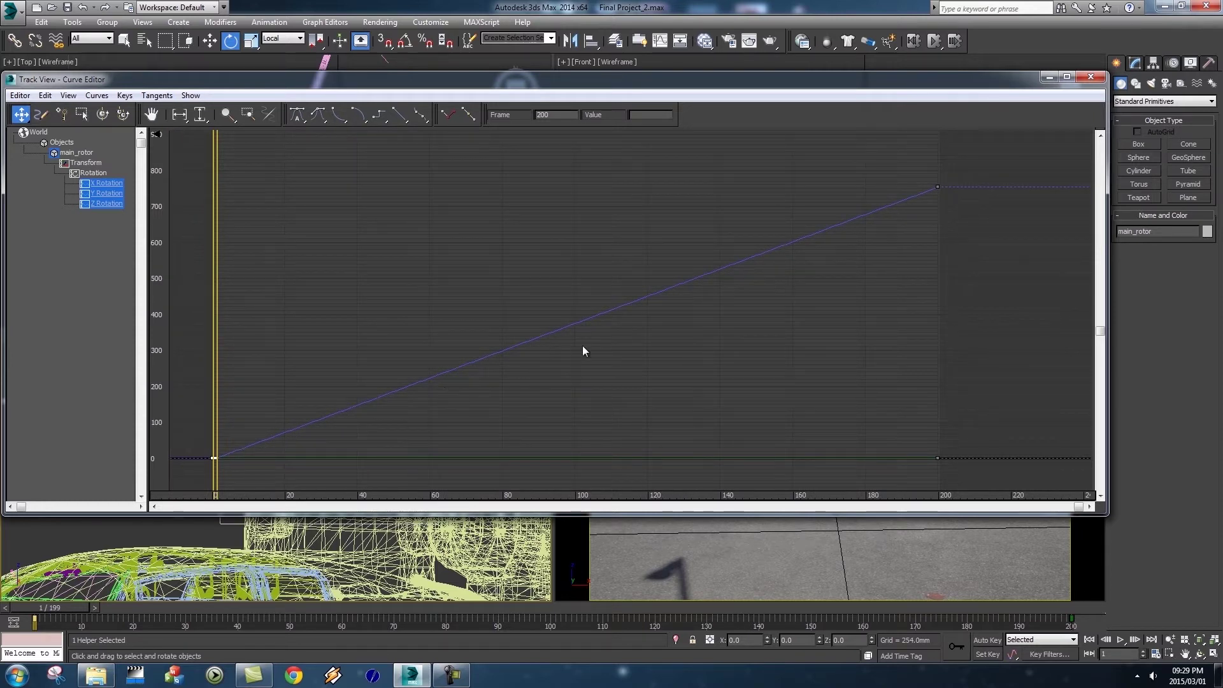
Raise the main rotor's Z Rotation key at frame 200 to about 2307 to speed up its spin
{"action": "left_click_drag", "start_coordinate": [650, 214], "coordinate": [652, 262]}
{"action": "scroll", "coordinate": [652, 263], "scroll_direction": "down", "scroll_amount": 2}
{"action": "scroll", "coordinate": [793, 261], "scroll_direction": "down", "scroll_amount": 1}
{"action": "left_click_drag", "start_coordinate": [862, 247], "coordinate": [805, 306]}
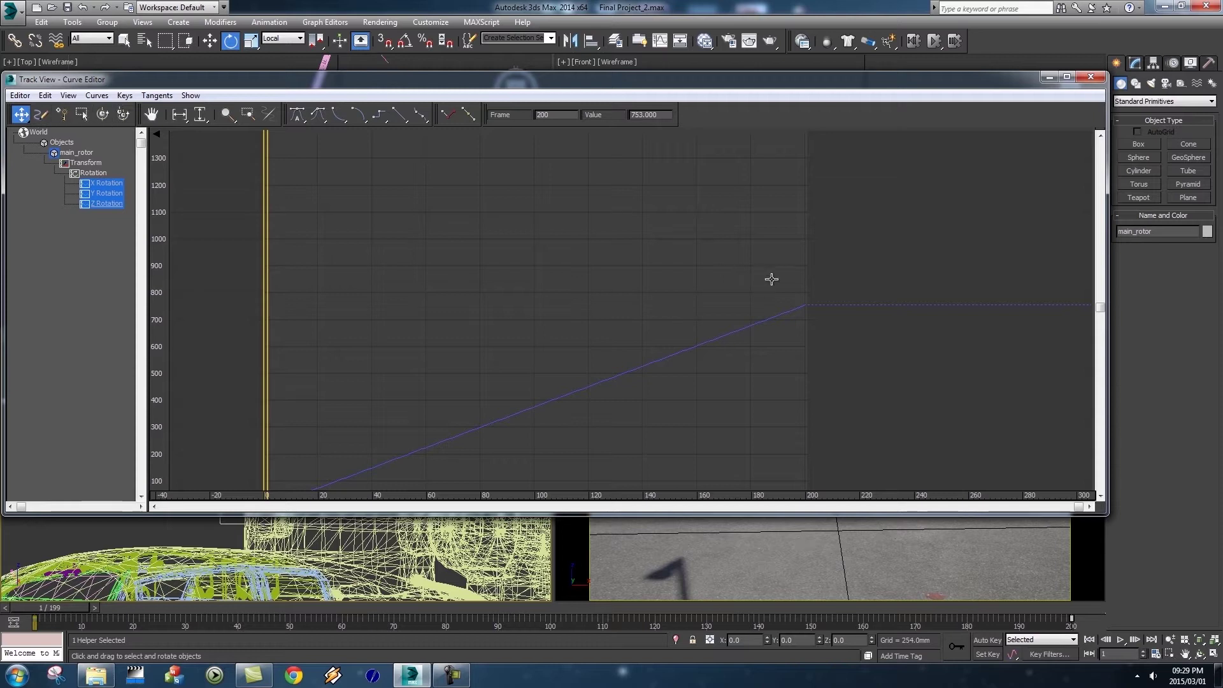
{"action": "mouse_move", "coordinate": [806, 305]}
{"action": "left_mouse_down"}
{"action": "mouse_move", "coordinate": [796, 199]}
{"action": "mouse_move", "coordinate": [810, 204]}
{"action": "mouse_move", "coordinate": [809, 164]}
{"action": "mouse_move", "coordinate": [778, 180]}
{"action": "mouse_move", "coordinate": [787, 194]}
{"action": "left_mouse_up"}
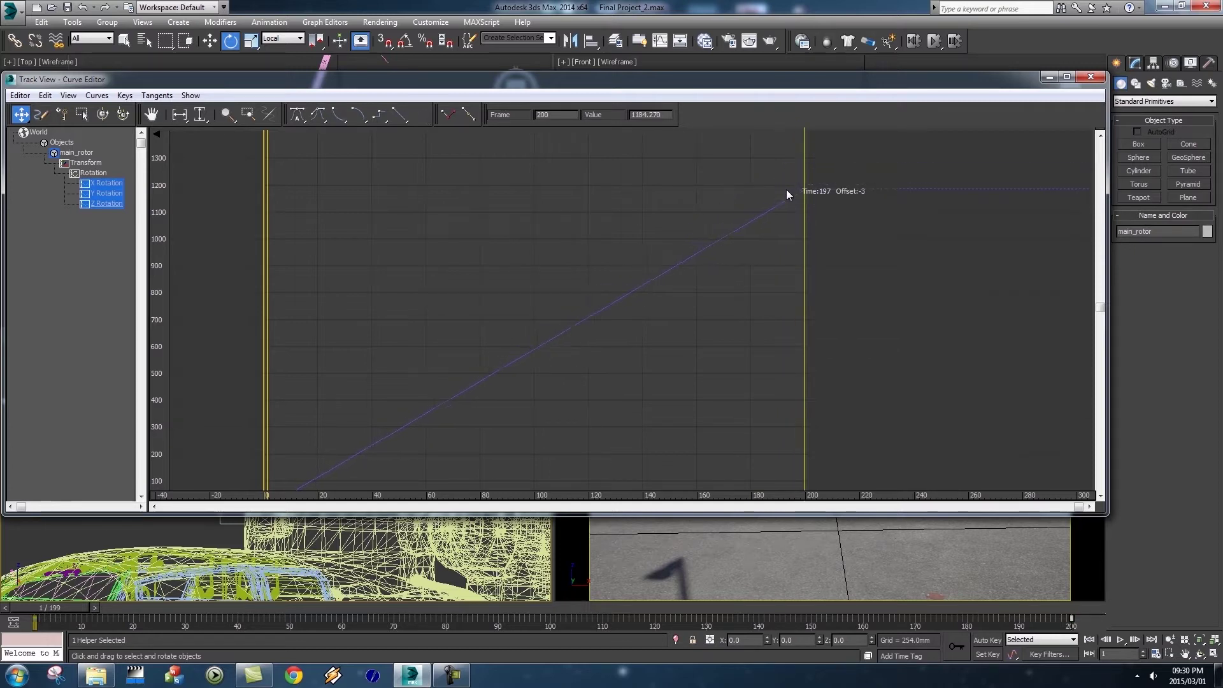
{"action": "left_click_drag", "start_coordinate": [812, 258], "coordinate": [768, 433]}
{"action": "left_click", "coordinate": [766, 410]}
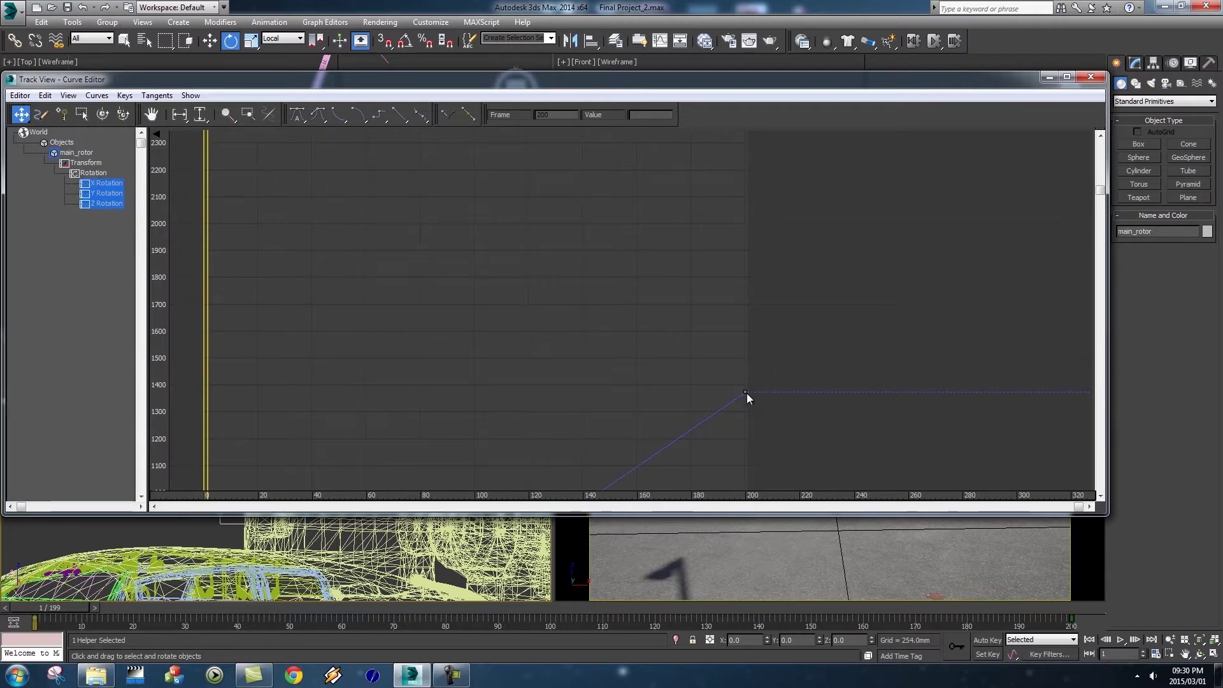
{"action": "left_click_drag", "start_coordinate": [746, 392], "coordinate": [754, 347]}
{"action": "left_click_drag", "start_coordinate": [753, 290], "coordinate": [754, 191]}
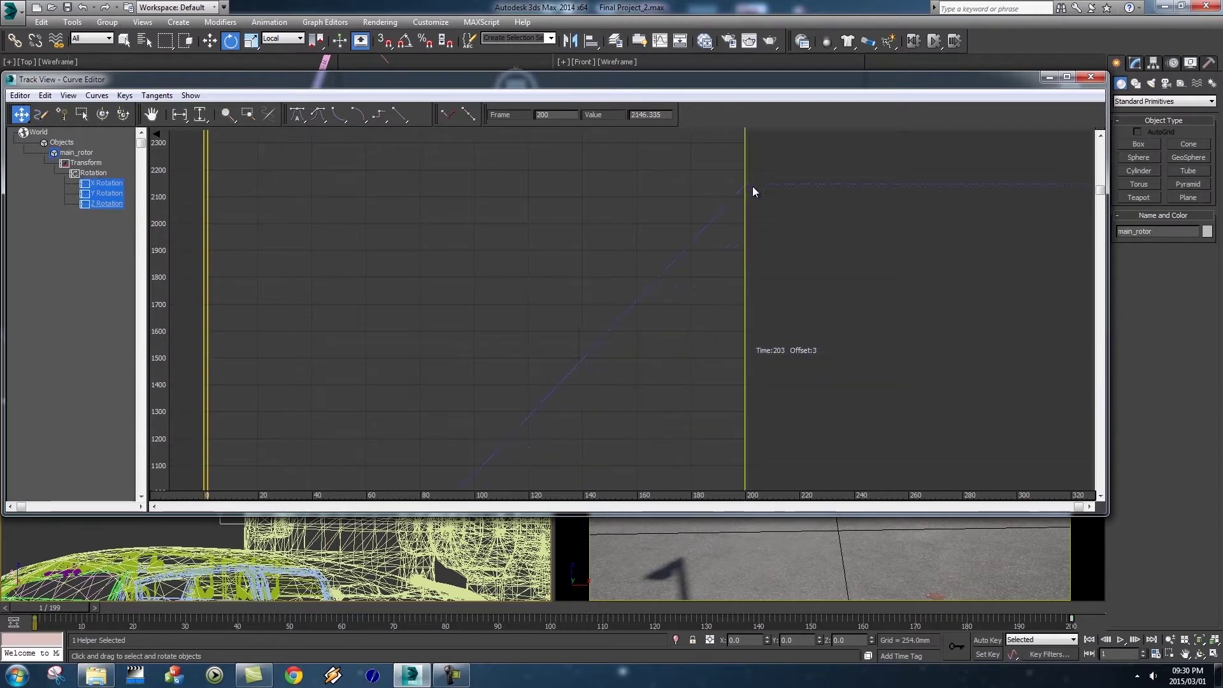
{"action": "mouse_move", "coordinate": [751, 141]}
{"action": "left_mouse_down"}
{"action": "mouse_move", "coordinate": [751, 152]}
{"action": "mouse_move", "coordinate": [751, 140]}
{"action": "left_mouse_up"}
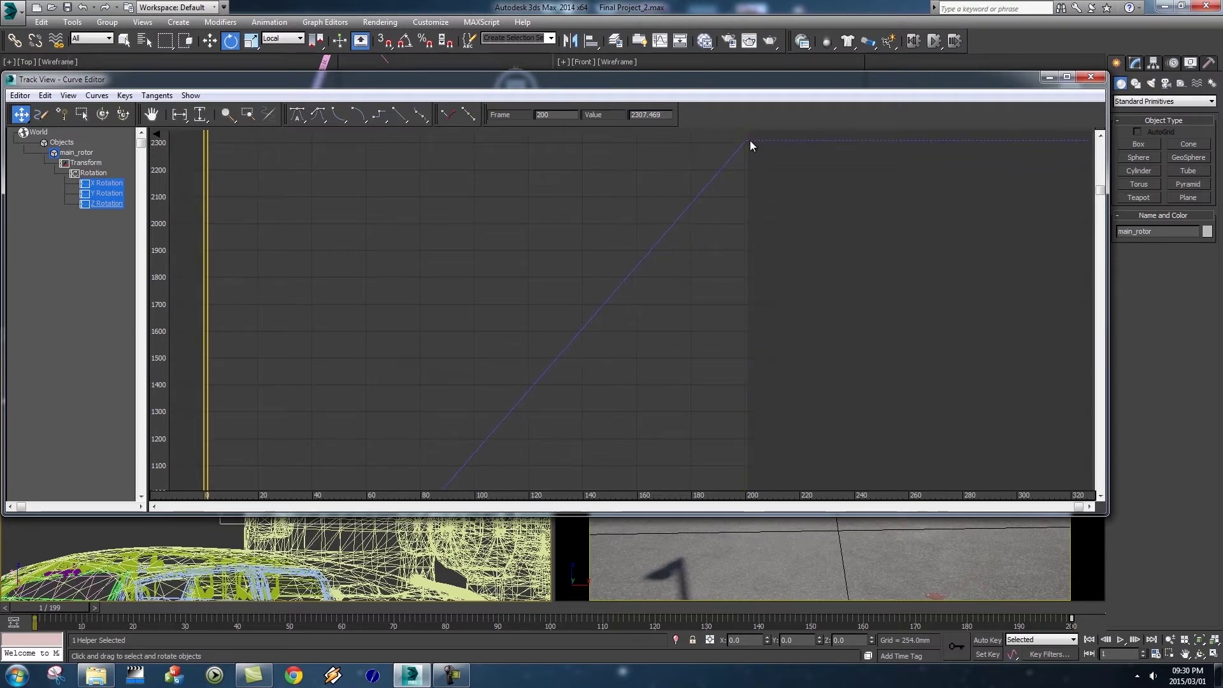
Close the Curve Editor and scrub the timeline to frame 129 to check the main rotor's spin
{"action": "left_click", "coordinate": [1090, 77]}
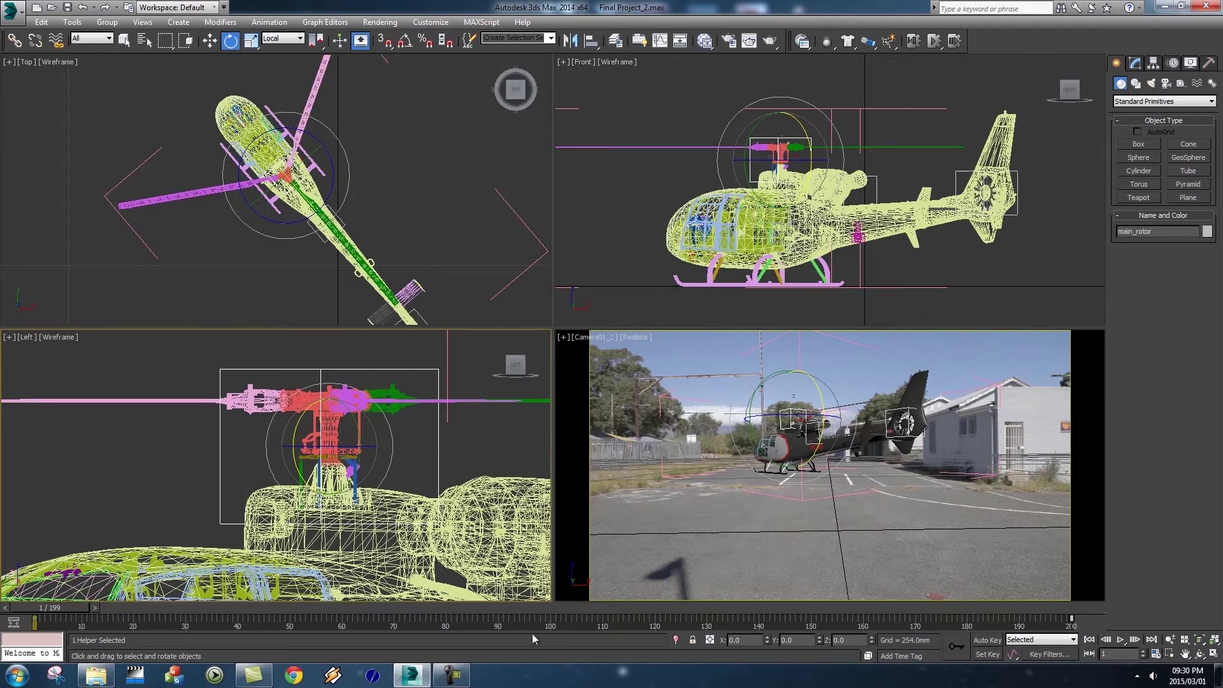
{"action": "left_click_drag", "start_coordinate": [75, 614], "coordinate": [700, 607]}
{"action": "key", "text": "e"}
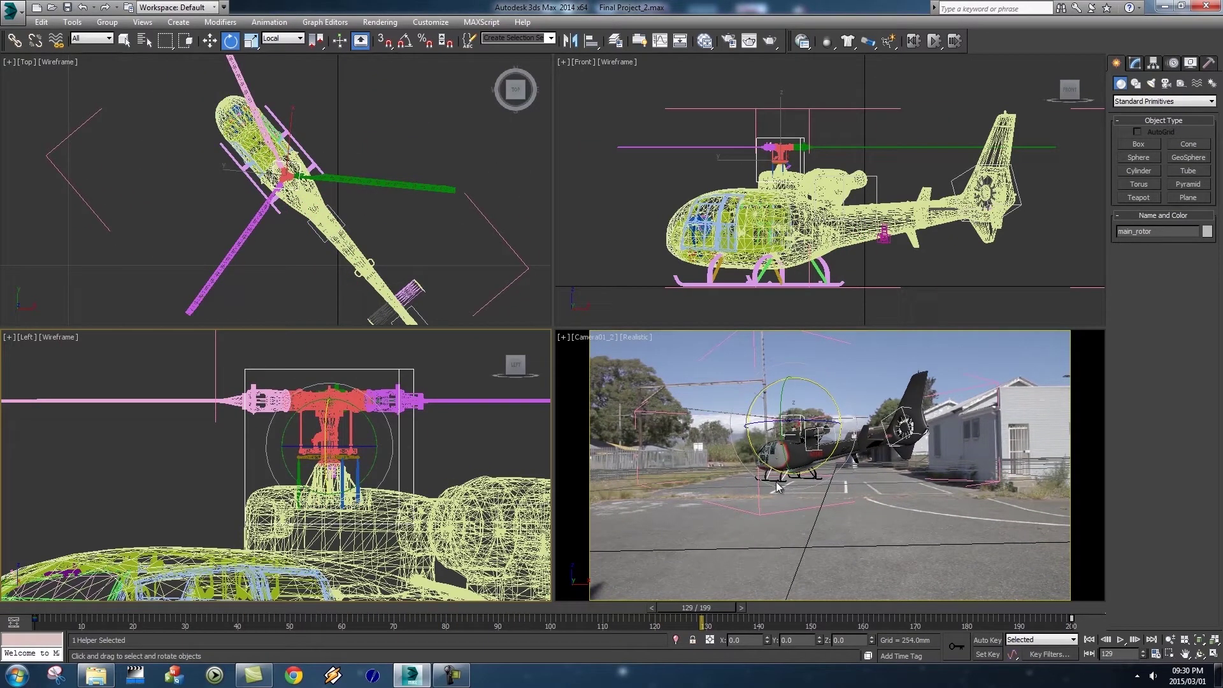
Turn off the use of the environment background map so the footage is hidden behind the helicopter
{"action": "left_click", "coordinate": [380, 22]}
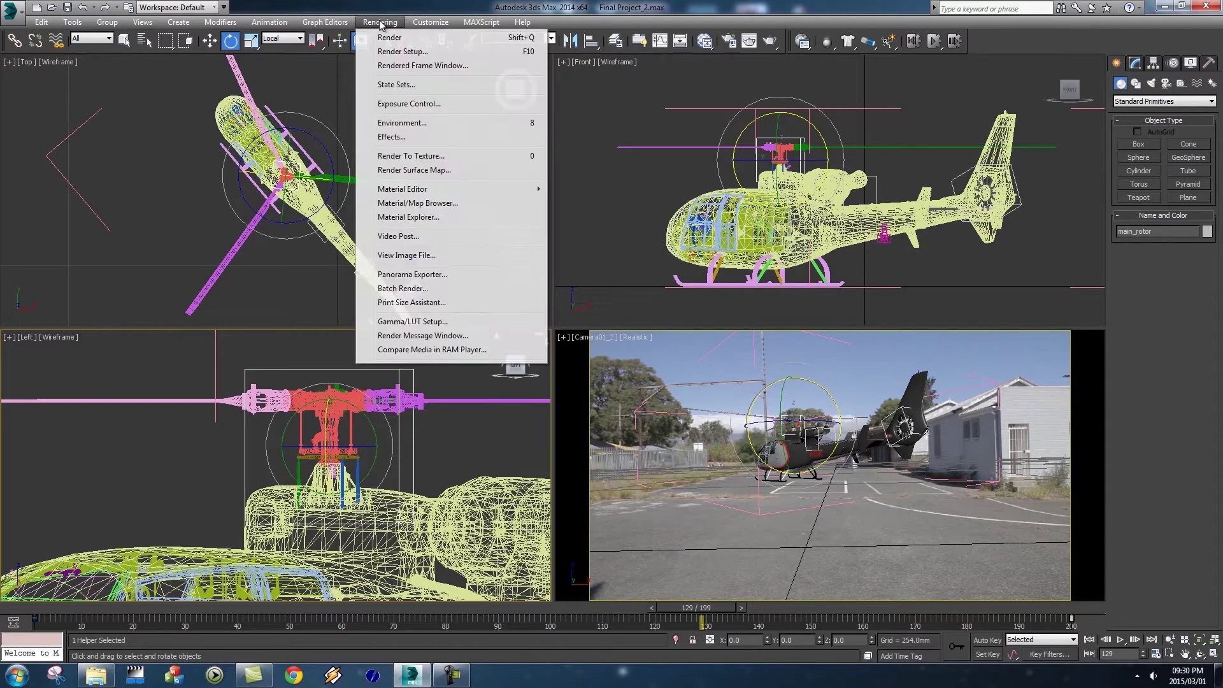
{"action": "left_click", "coordinate": [413, 128]}
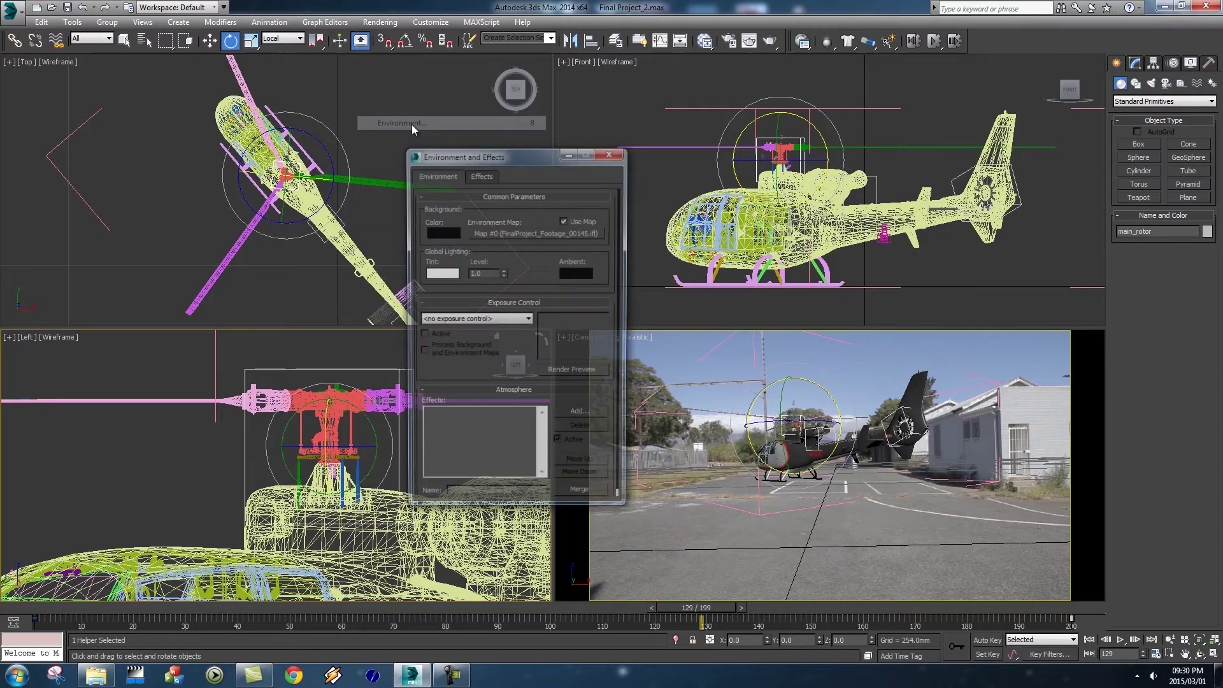
{"action": "left_click", "coordinate": [564, 220]}
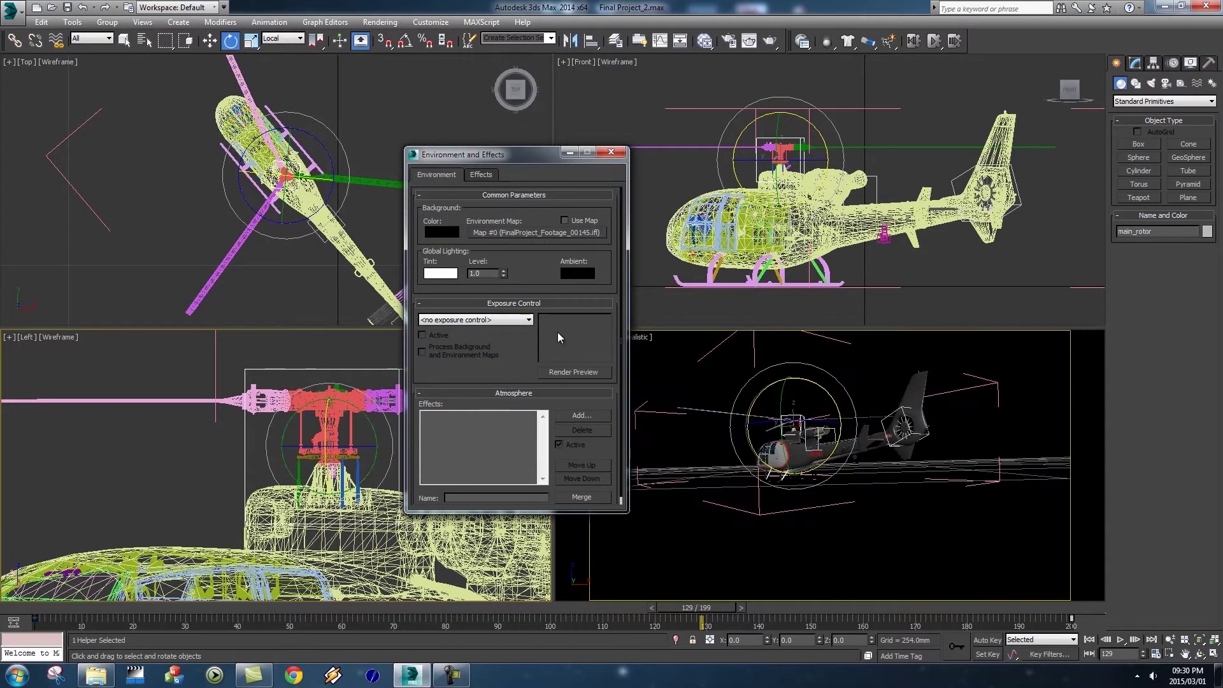
{"action": "left_click", "coordinate": [611, 152]}
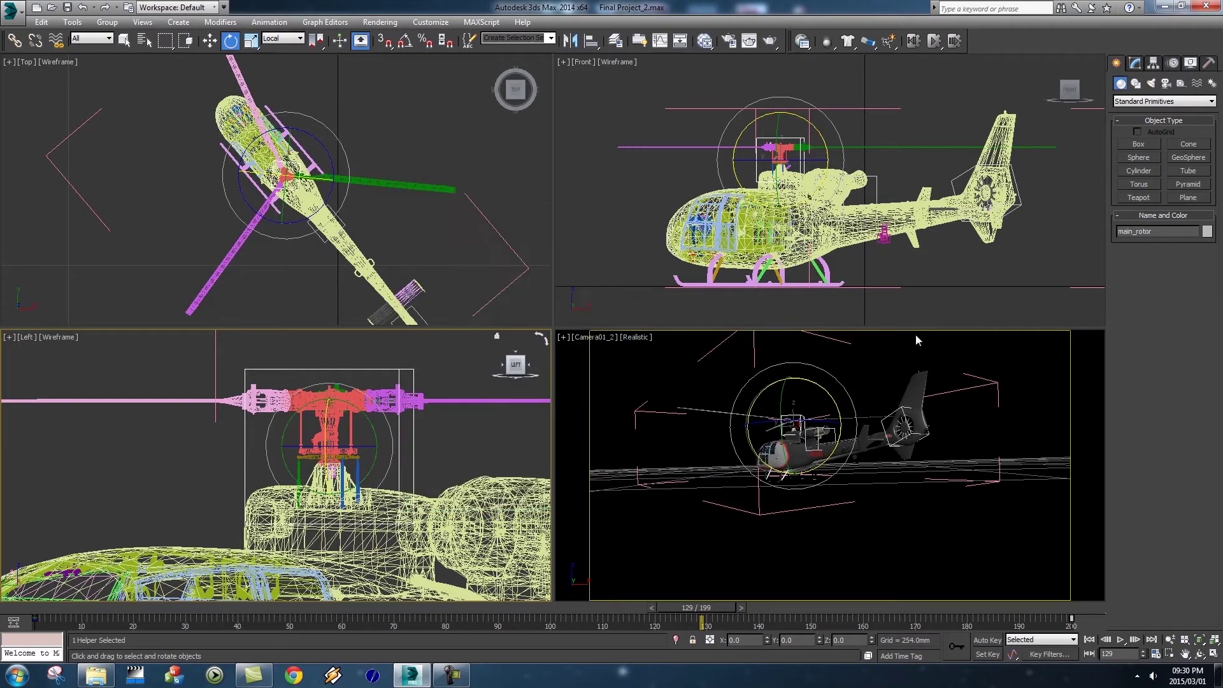
Play the animation from frame 1 in the camera view to review the main rotor's speed
{"action": "left_click_drag", "start_coordinate": [695, 608], "coordinate": [8, 610]}
{"action": "key", "text": "e"}
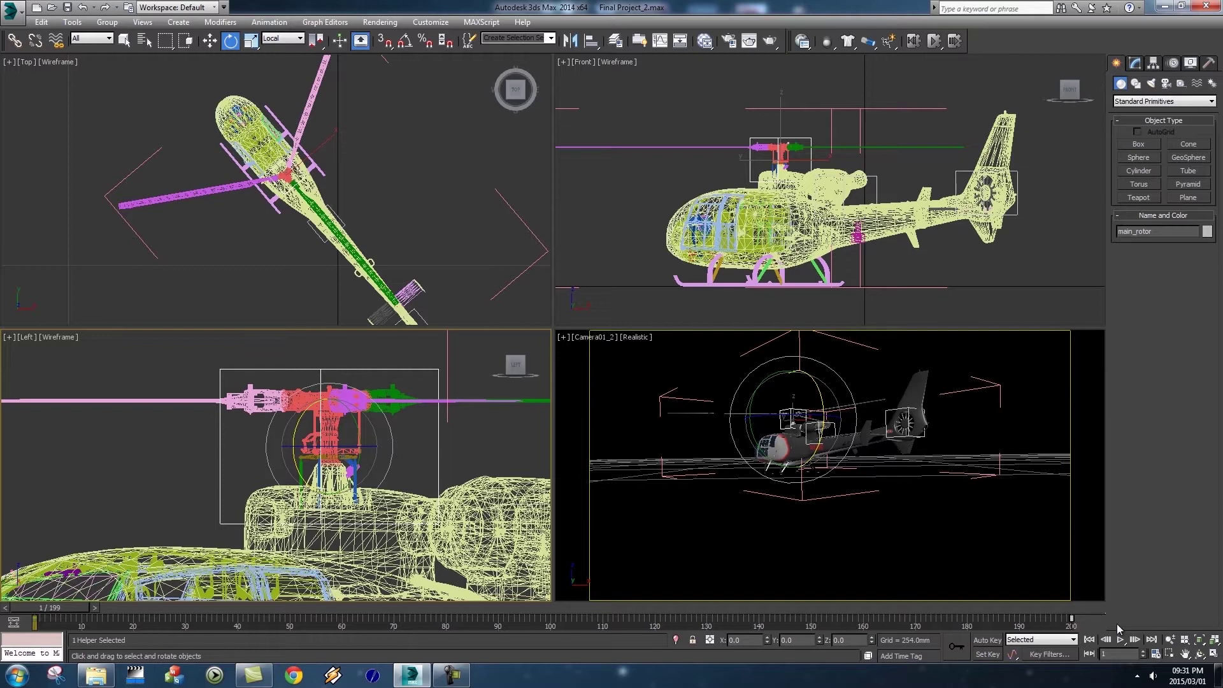
{"action": "left_click", "coordinate": [1120, 640]}
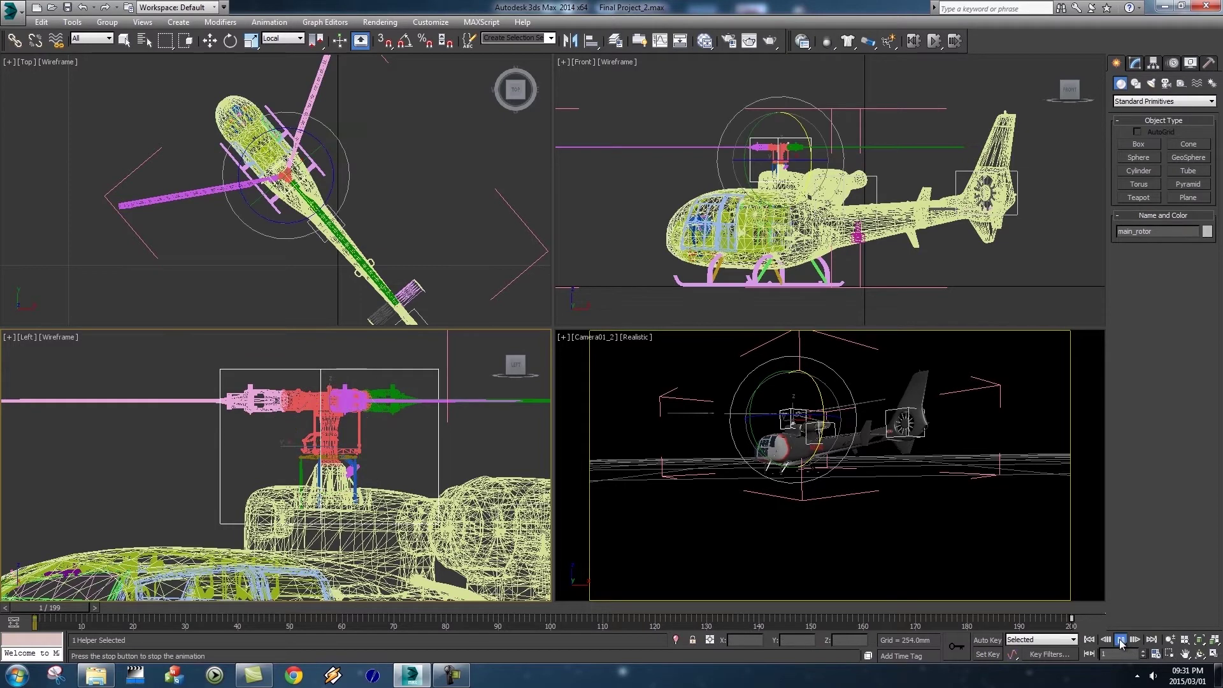
{"action": "left_click", "coordinate": [1120, 639]}
{"action": "left_click", "coordinate": [1092, 460]}
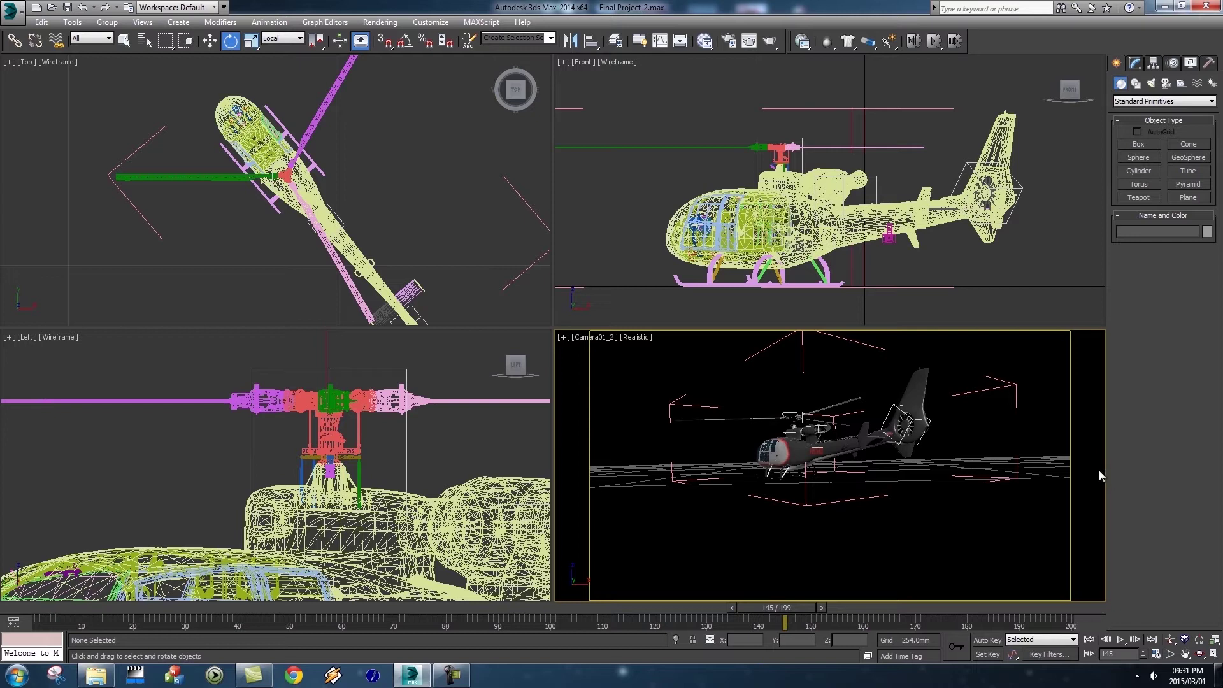
{"action": "left_click", "coordinate": [1120, 639]}
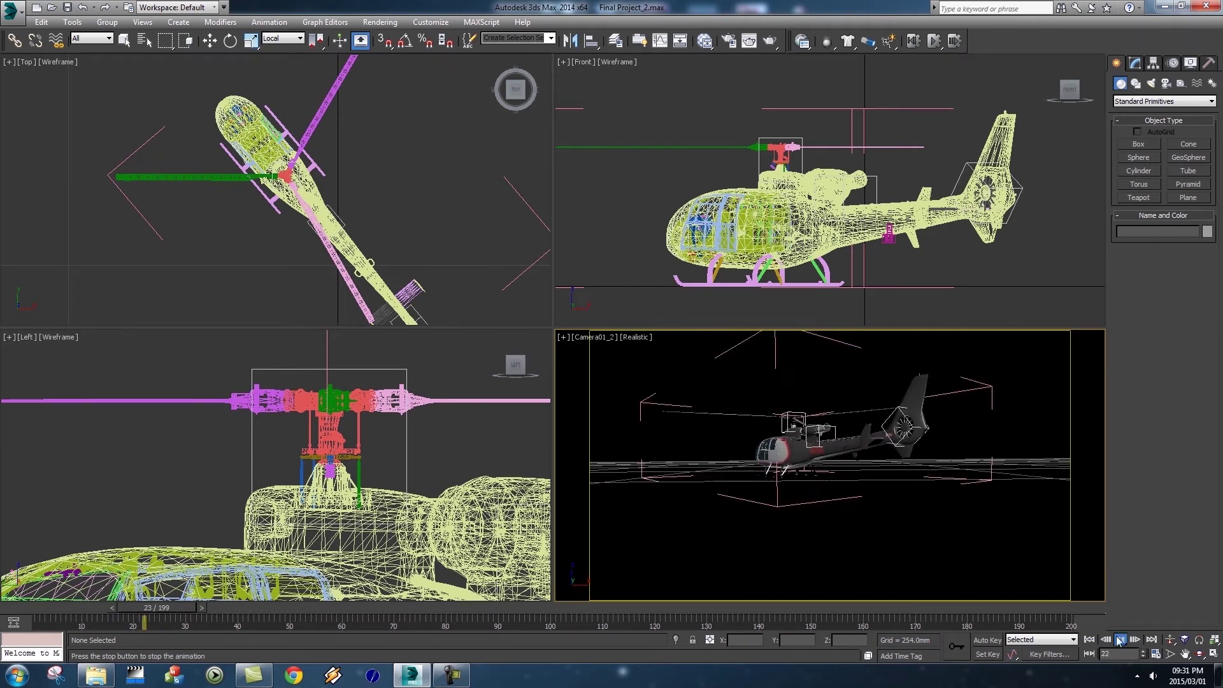
{"action": "key", "text": "Escape"}
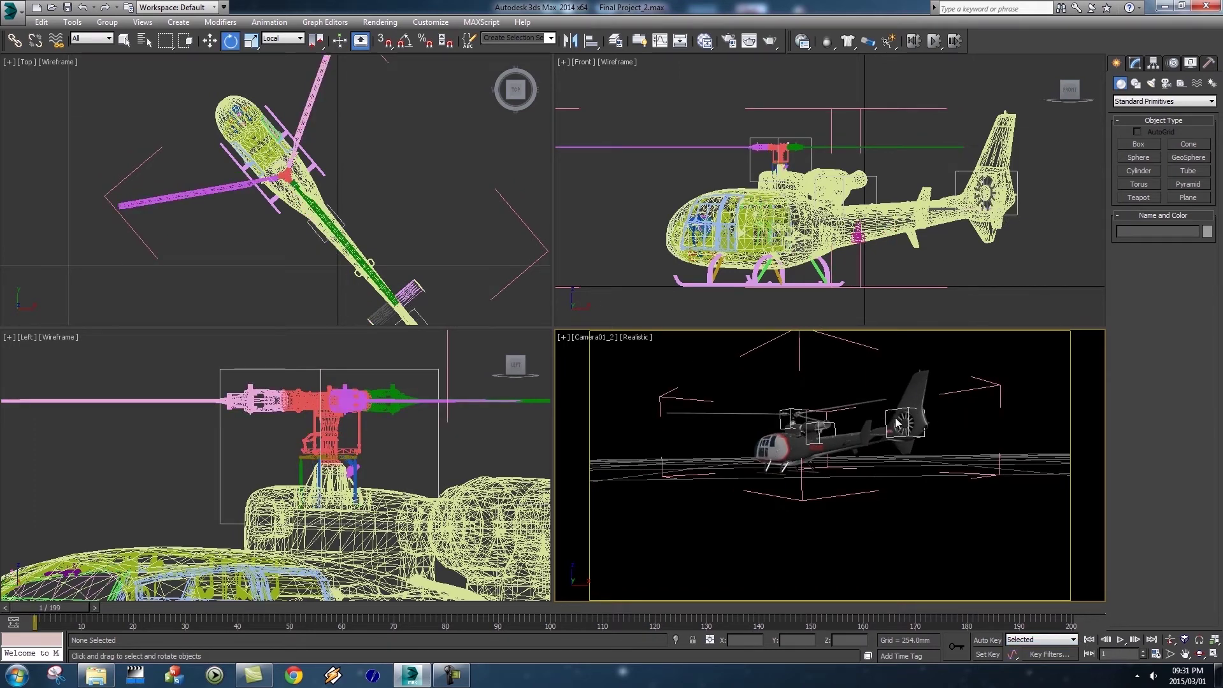
Select the back rotor helper and set its first and last rotation keys to linear tangents in the Curve Editor
{"action": "left_click", "coordinate": [895, 411]}
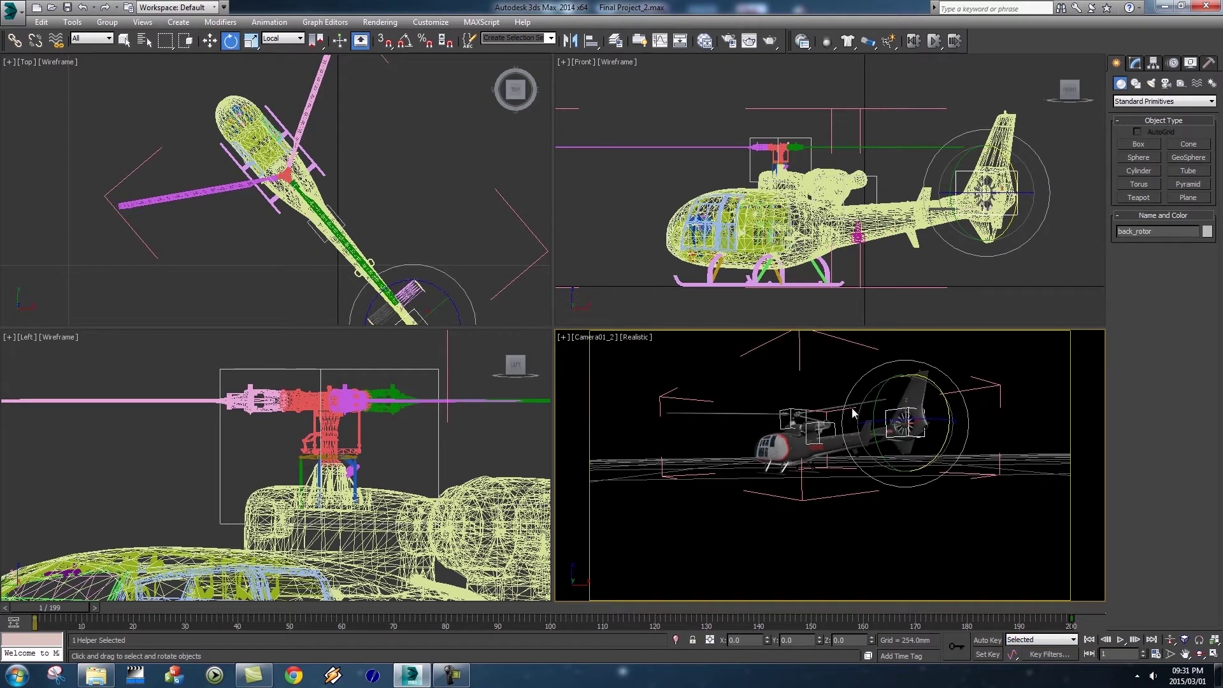
{"action": "left_click", "coordinate": [660, 42]}
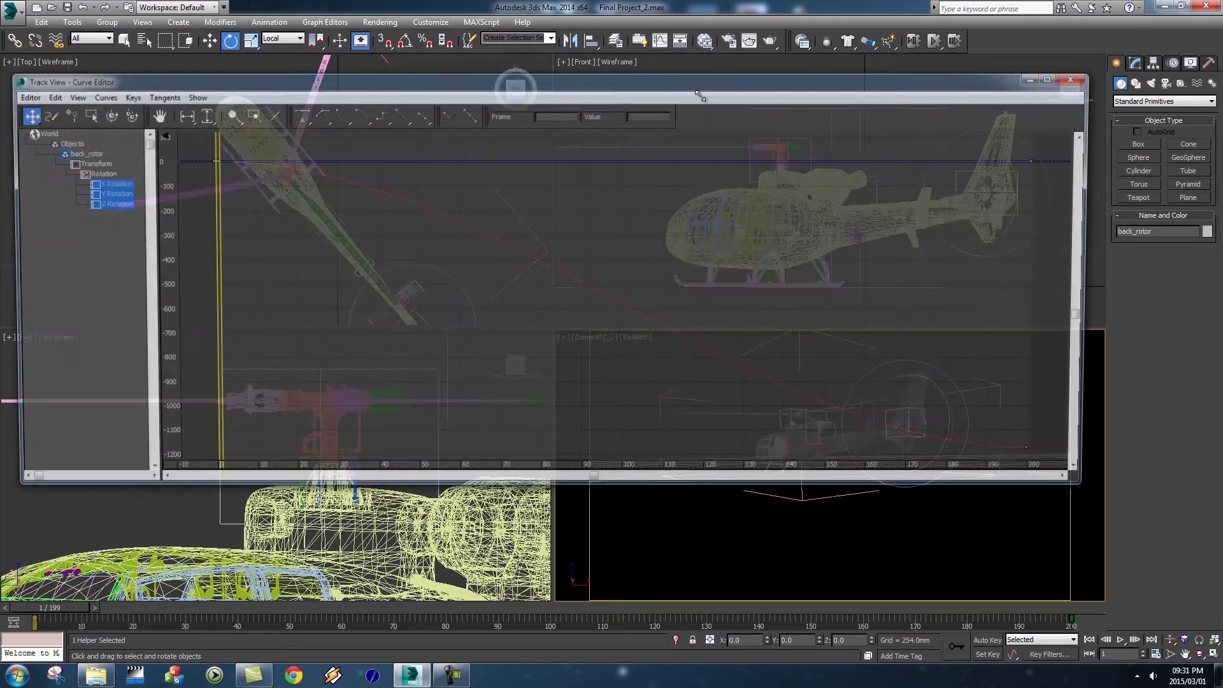
{"action": "left_click_drag", "start_coordinate": [1098, 497], "coordinate": [1110, 558]}
{"action": "left_click_drag", "start_coordinate": [228, 155], "coordinate": [201, 178]}
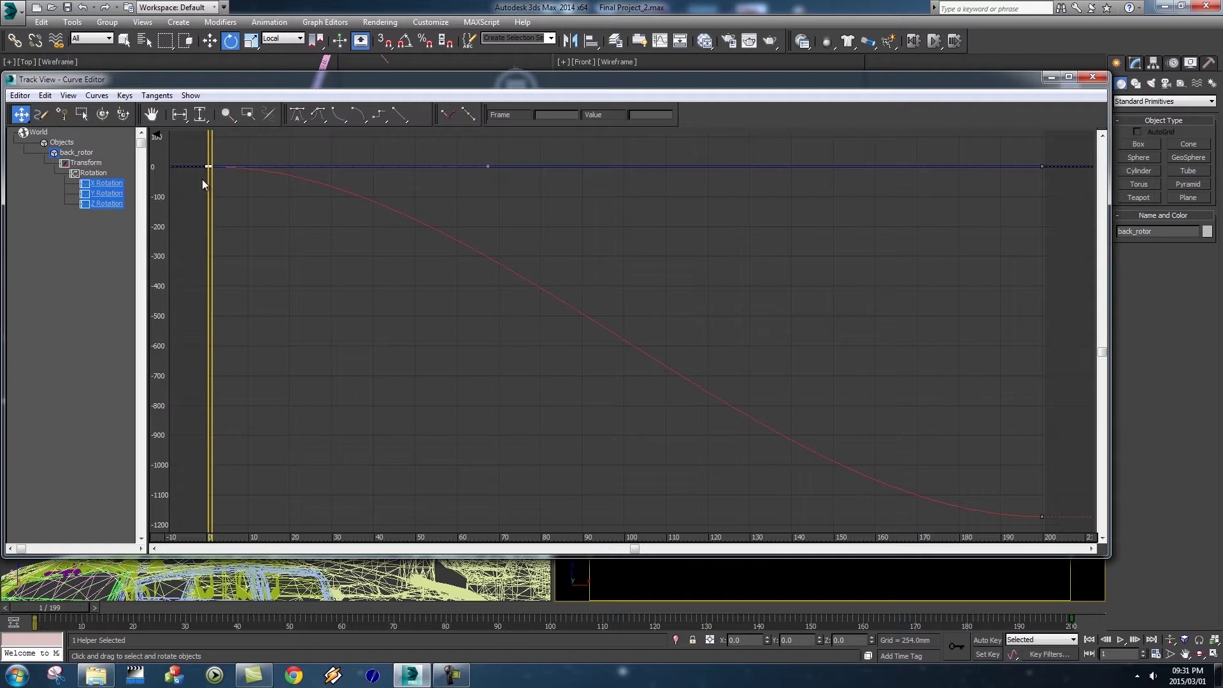
{"action": "left_click", "coordinate": [400, 115]}
{"action": "left_click_drag", "start_coordinate": [794, 390], "coordinate": [620, 290]}
{"action": "left_click_drag", "start_coordinate": [833, 375], "coordinate": [904, 448]}
{"action": "left_click", "coordinate": [399, 117]}
Lower the back rotor's X Rotation key at the last frame to speed up its spin, and close the Curve Editor
{"action": "left_click_drag", "start_coordinate": [660, 278], "coordinate": [859, 356]}
{"action": "scroll", "coordinate": [909, 426], "scroll_direction": "down", "scroll_amount": 5}
{"action": "left_click_drag", "start_coordinate": [800, 378], "coordinate": [656, 279]}
{"action": "scroll", "coordinate": [667, 304], "scroll_direction": "down", "scroll_amount": 4}
{"action": "scroll", "coordinate": [668, 303], "scroll_direction": "up", "scroll_amount": 5}
{"action": "left_click_drag", "start_coordinate": [724, 305], "coordinate": [701, 490]}
{"action": "left_click_drag", "start_coordinate": [739, 483], "coordinate": [713, 236]}
{"action": "left_click_drag", "start_coordinate": [637, 199], "coordinate": [658, 470]}
{"action": "mouse_move", "coordinate": [658, 470]}
{"action": "left_mouse_down"}
{"action": "mouse_move", "coordinate": [696, 346]}
{"action": "mouse_move", "coordinate": [683, 276]}
{"action": "mouse_move", "coordinate": [662, 349]}
{"action": "mouse_move", "coordinate": [679, 475]}
{"action": "left_mouse_up"}
{"action": "left_click", "coordinate": [1097, 77]}
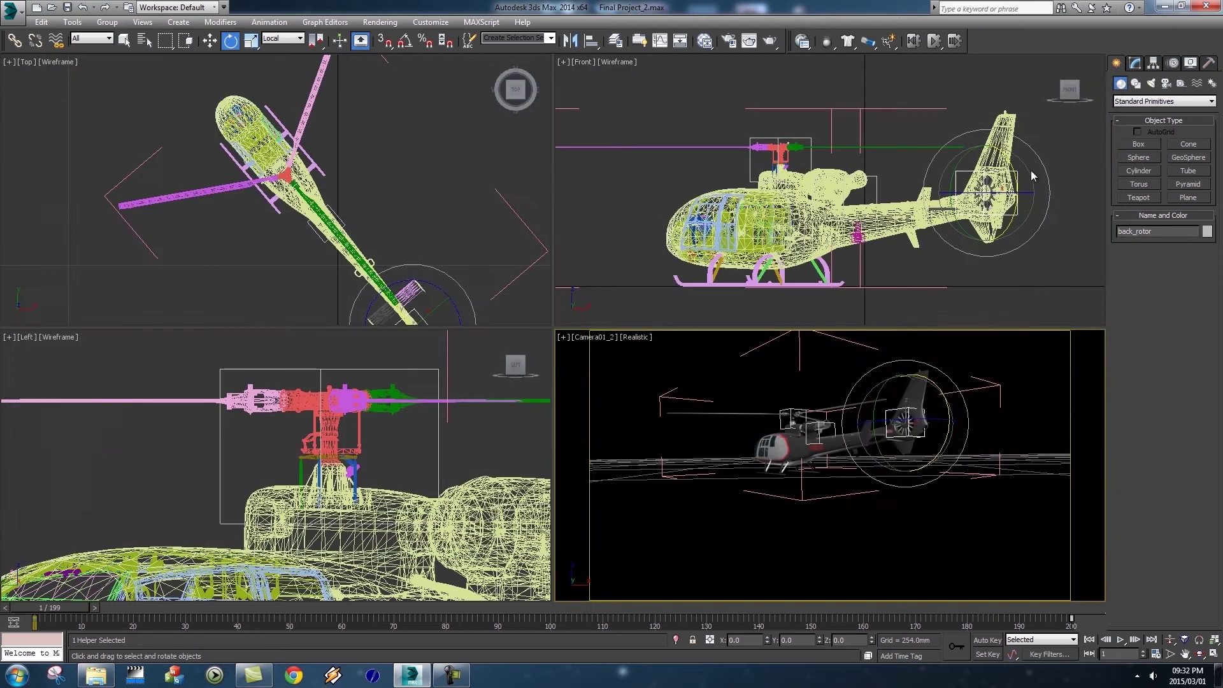
Play the animation in the camera view to review the back rotor's spin, and return the timeline to frame 1
{"action": "left_click", "coordinate": [1120, 639]}
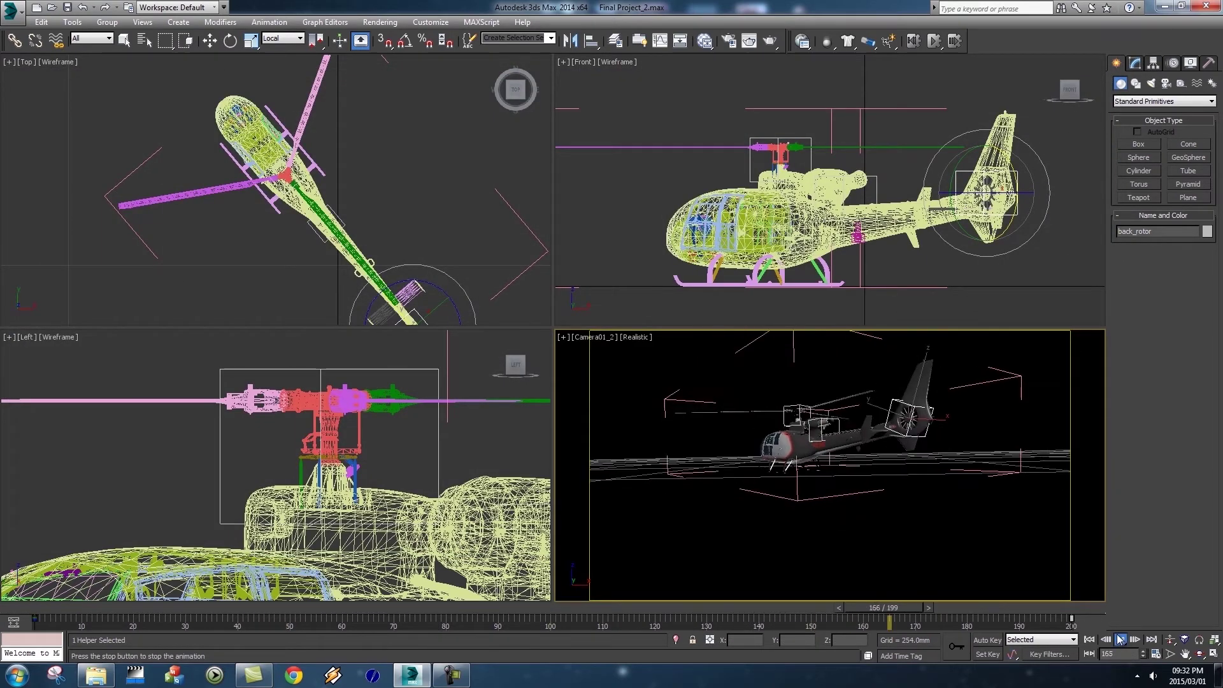
{"action": "left_click_drag", "start_coordinate": [524, 606], "coordinate": [489, 601]}
{"action": "left_click", "coordinate": [1120, 639]}
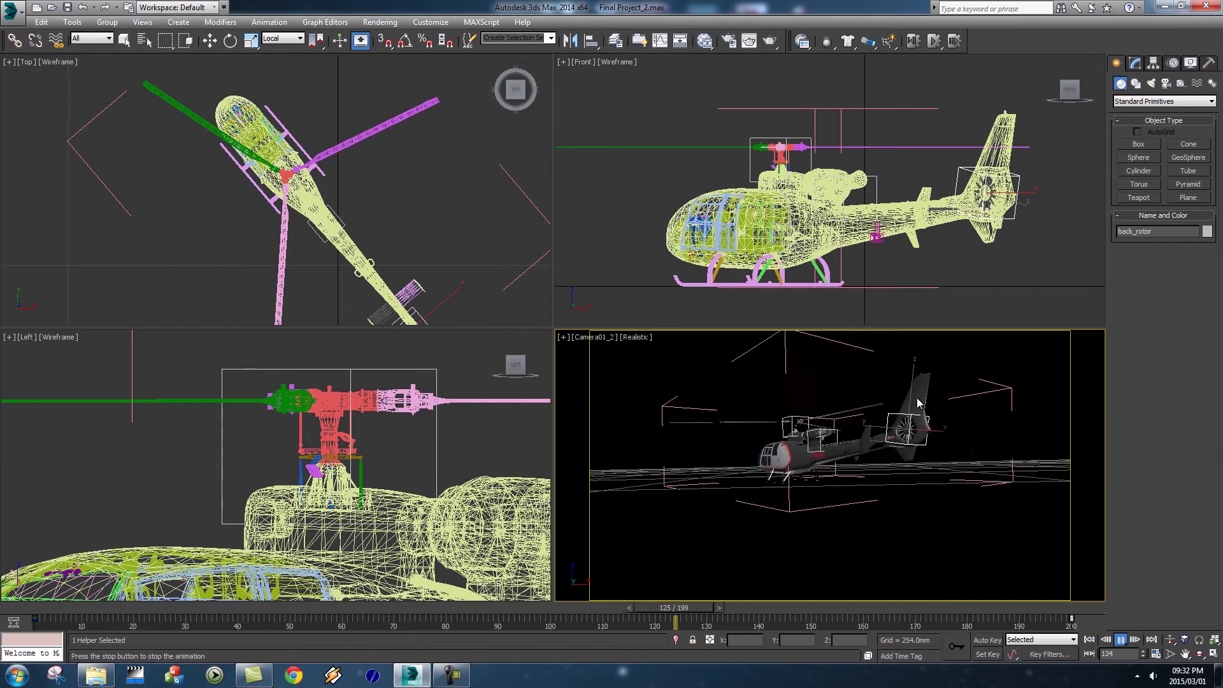
{"action": "left_click", "coordinate": [1120, 640]}
{"action": "left_click_drag", "start_coordinate": [503, 608], "coordinate": [33, 609]}
{"action": "key", "text": "e"}
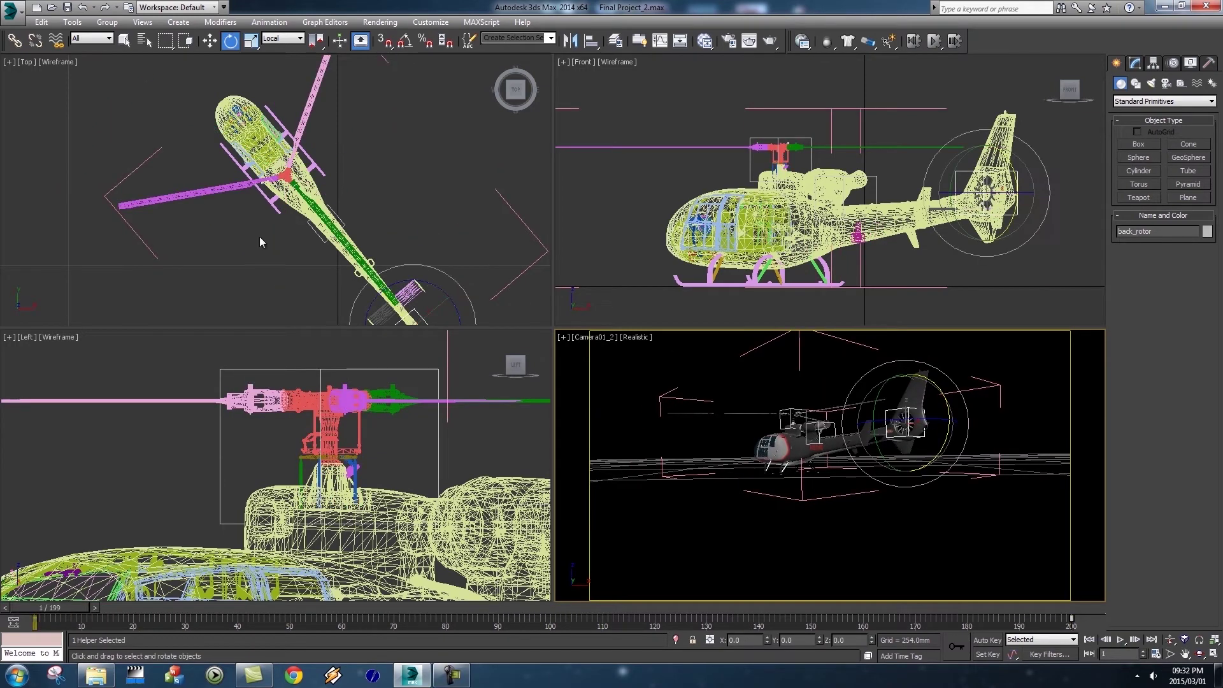
Save the scene as a new version named Final Project_3.max in the 3D Project folder
{"action": "left_click", "coordinate": [11, 10]}
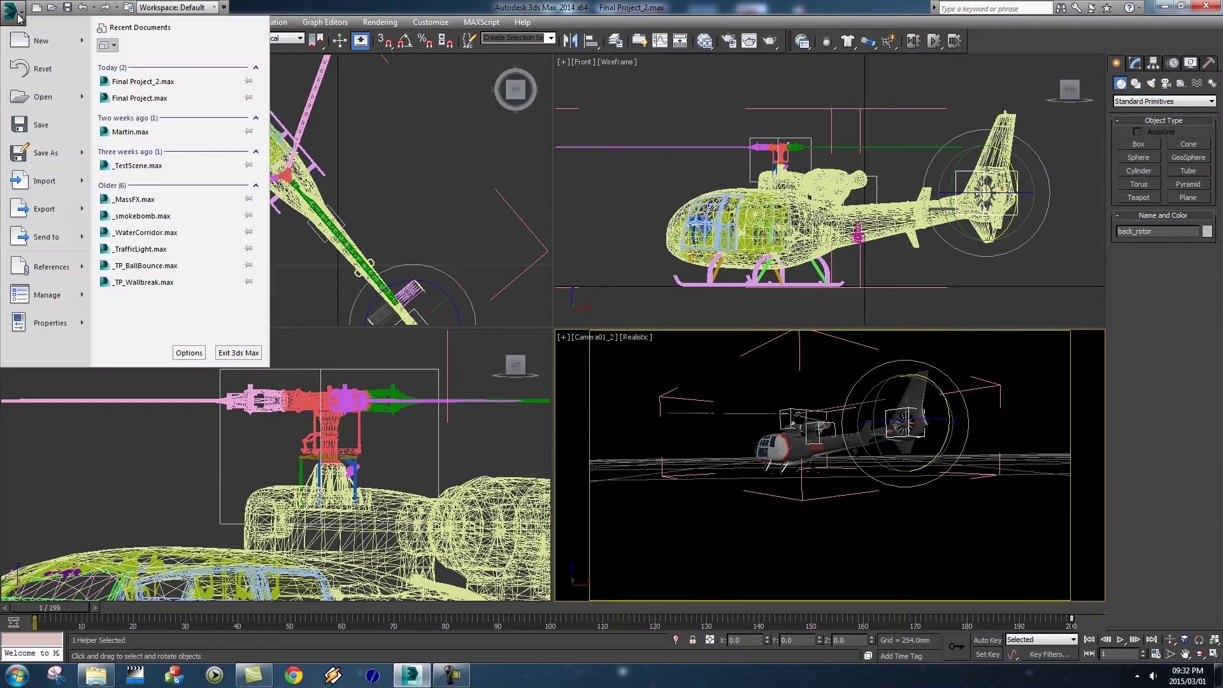
{"action": "left_click", "coordinate": [32, 152]}
{"action": "left_click", "coordinate": [209, 485]}
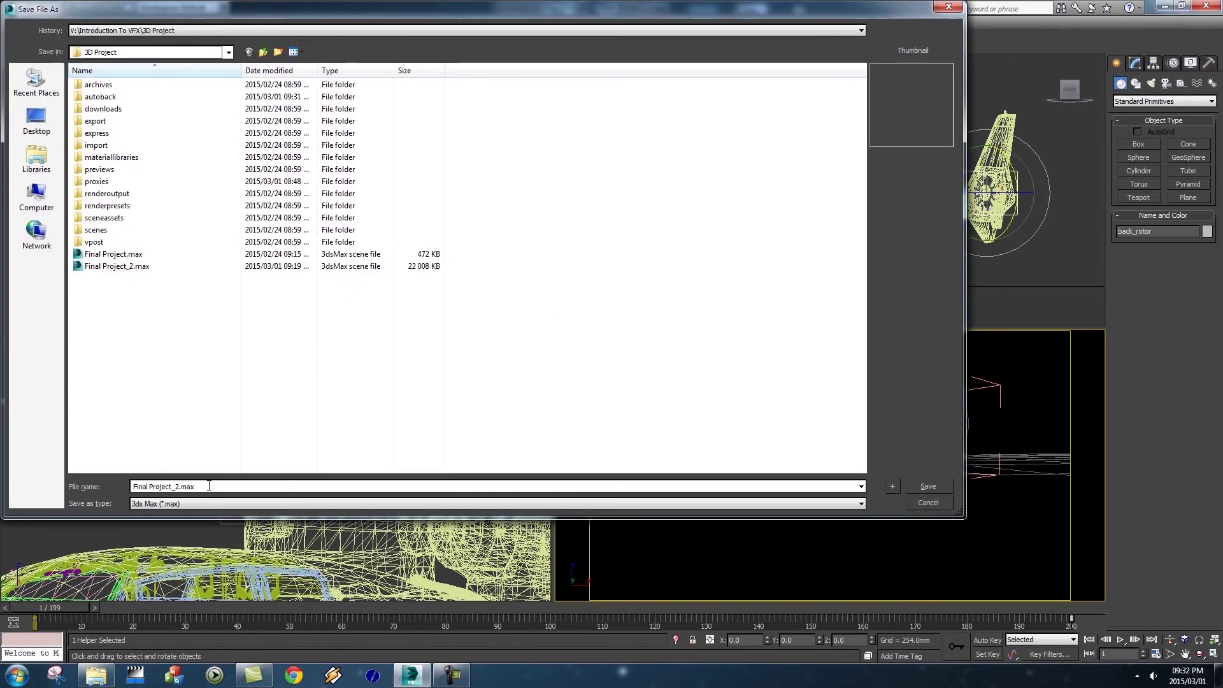
{"action": "key", "text": "Delete"}
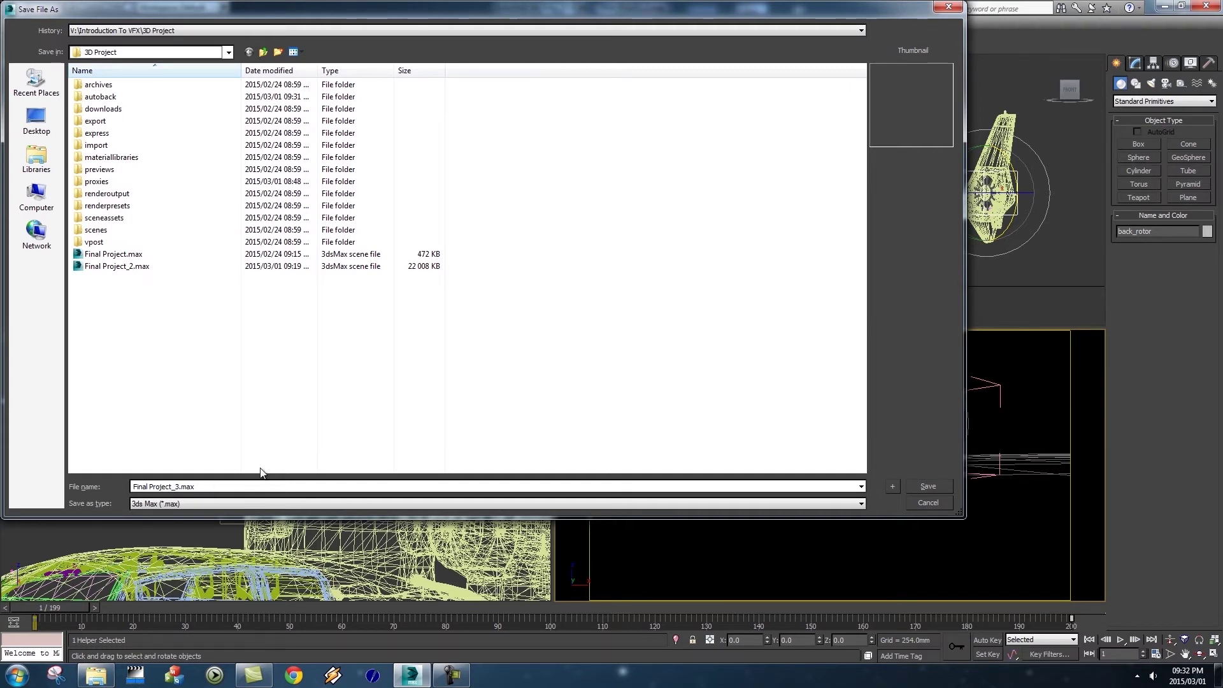
{"action": "left_click", "coordinate": [928, 486]}
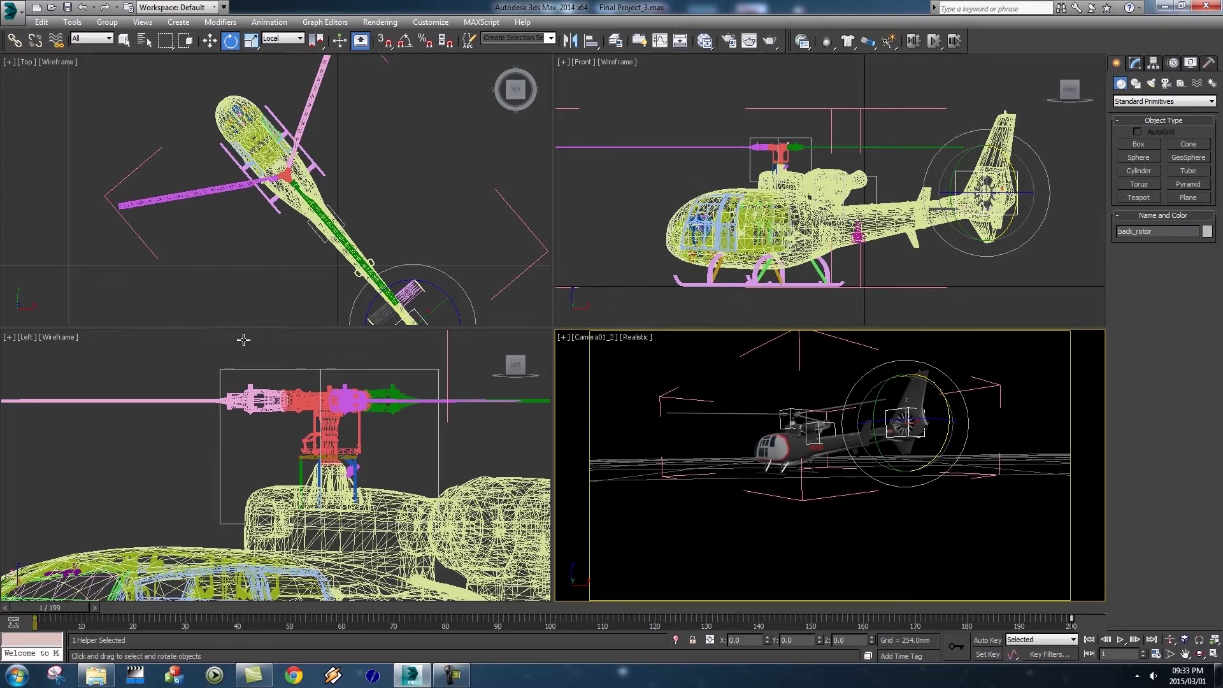
Show the whole helicopter in the Left view and select its Helicopter parent helper
{"action": "scroll", "coordinate": [208, 350], "scroll_direction": "down", "scroll_amount": 8}
{"action": "scroll", "coordinate": [281, 383], "scroll_direction": "up", "scroll_amount": 6}
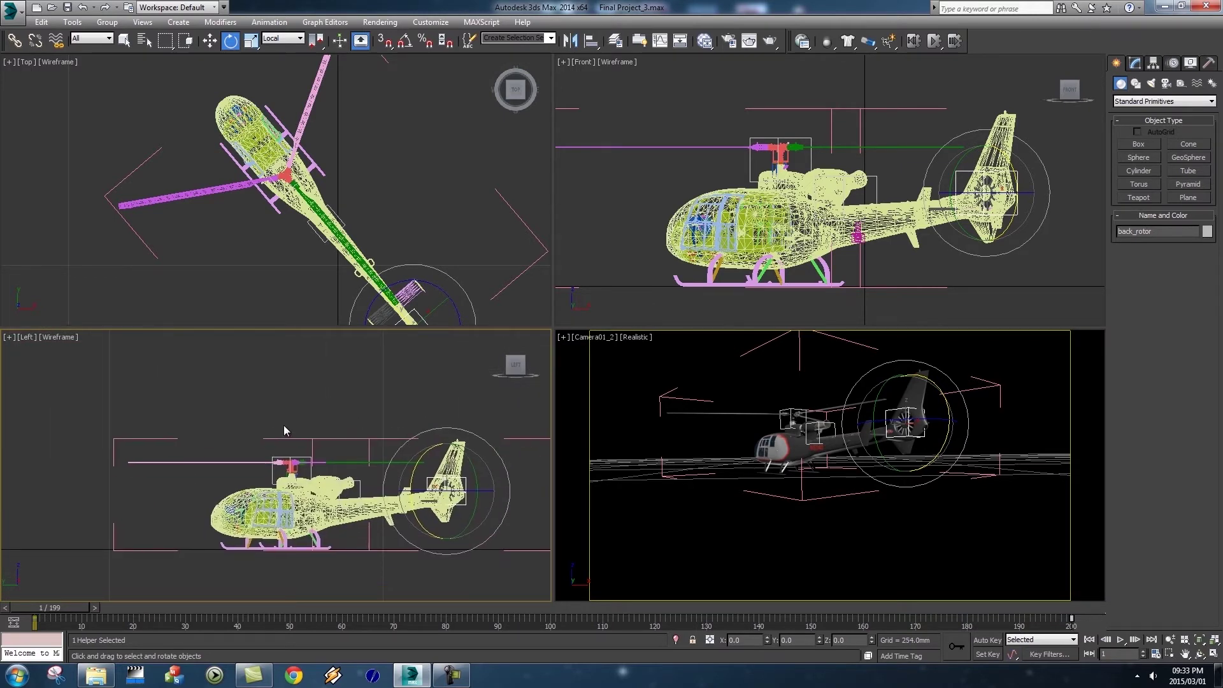
{"action": "left_click", "coordinate": [107, 39]}
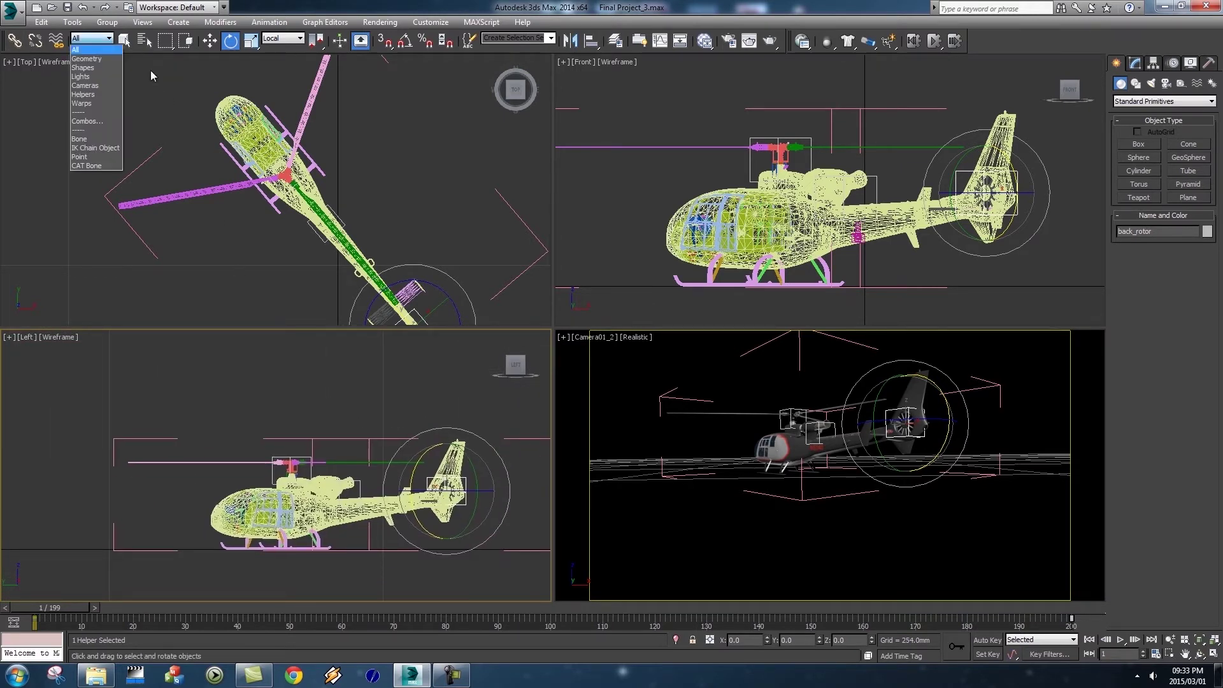
{"action": "left_click", "coordinate": [124, 40]}
{"action": "left_click", "coordinate": [168, 441]}
Test-move the whole helicopter upward in the Left view and undo the move
{"action": "left_click_drag", "start_coordinate": [331, 450], "coordinate": [380, 389]}
{"action": "key", "text": "w"}
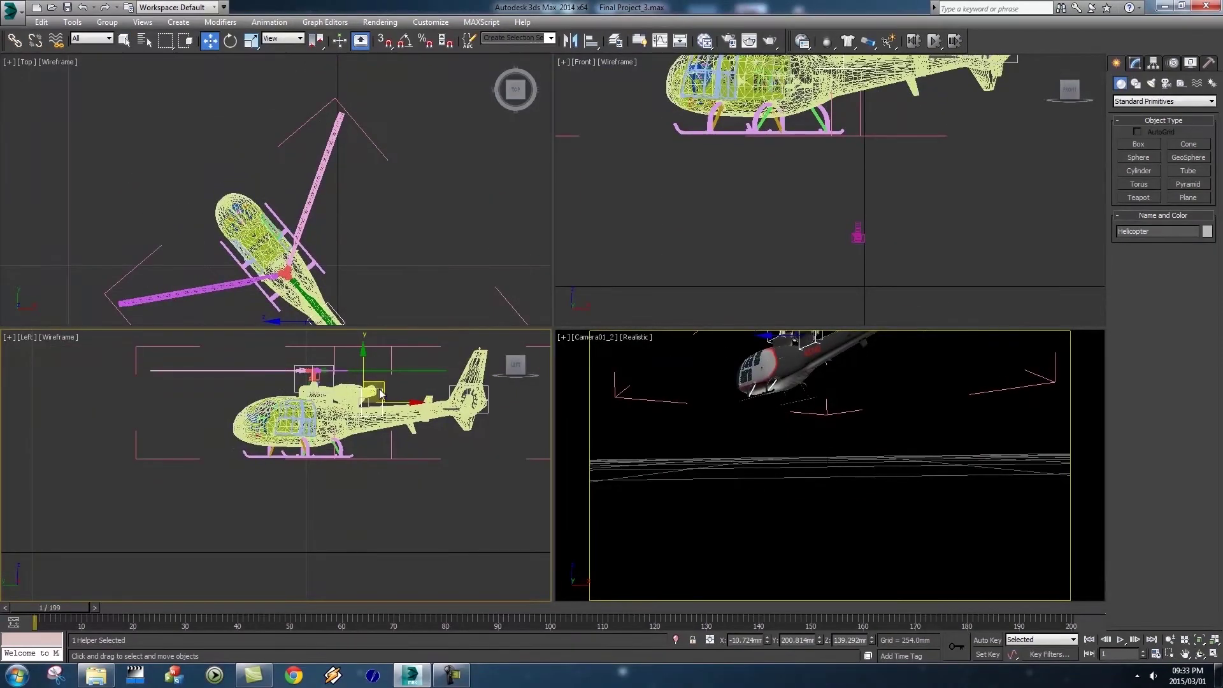
{"action": "key", "text": "ctrl+z"}
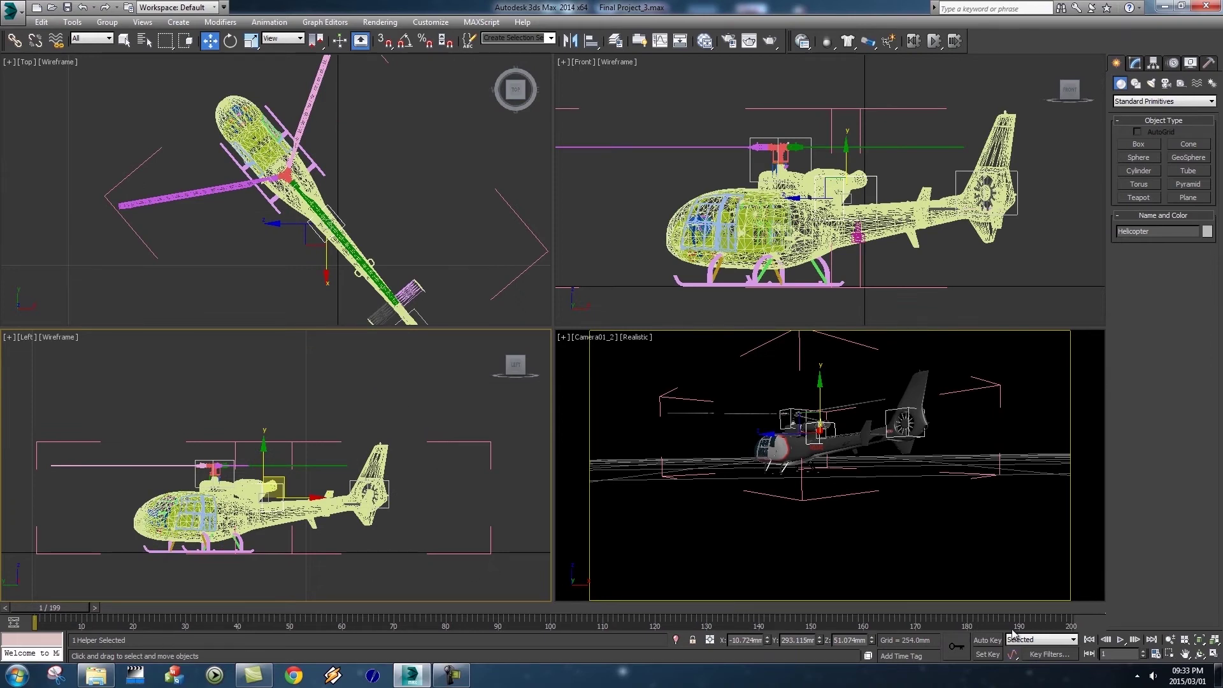
Turn on Auto Key and set a key for the Helicopter helper at frame 20
{"action": "left_click", "coordinate": [987, 641]}
{"action": "left_click_drag", "start_coordinate": [56, 611], "coordinate": [157, 606]}
{"action": "key", "text": "w"}
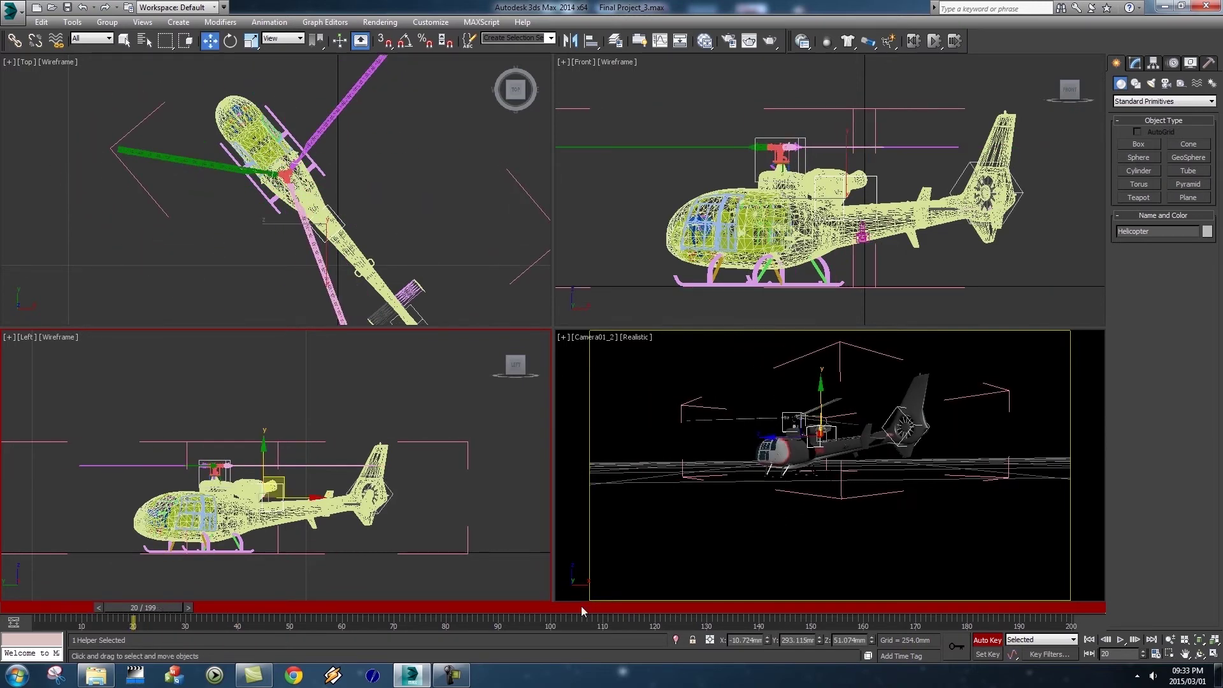
{"action": "left_click", "coordinate": [956, 647]}
At frame 200, raise the Helicopter helper in the Left view to a height of about 307 mm
{"action": "left_click_drag", "start_coordinate": [166, 607], "coordinate": [1115, 608]}
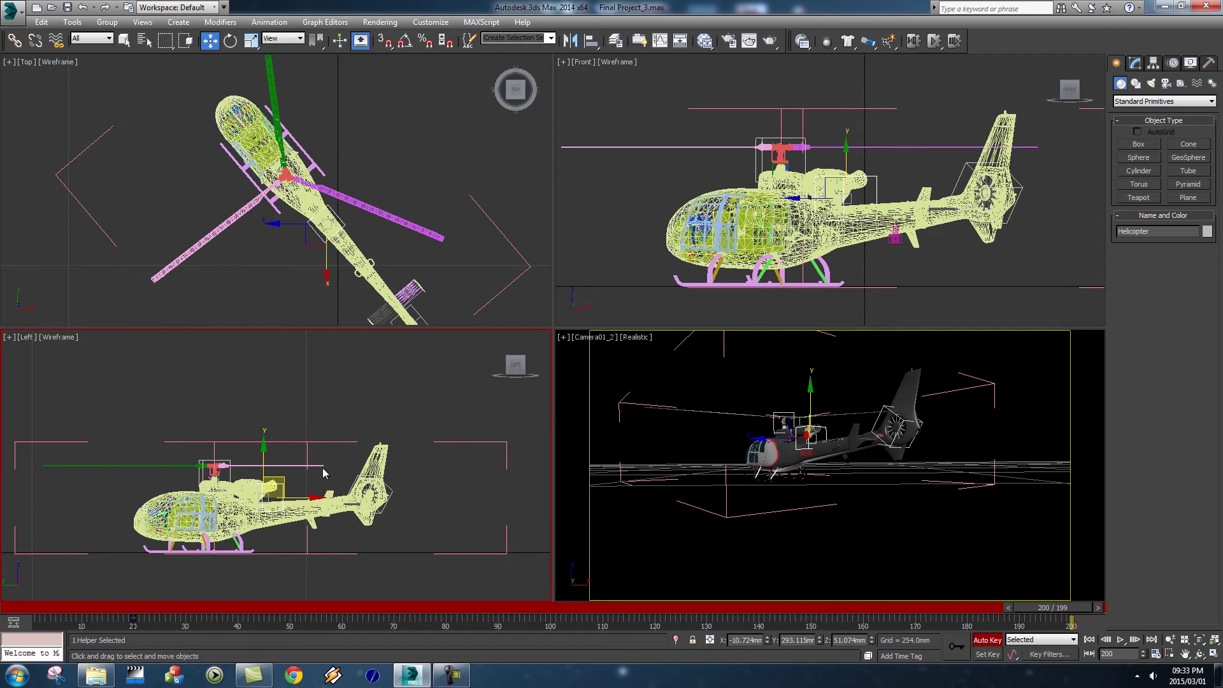
{"action": "scroll", "coordinate": [352, 498], "scroll_direction": "down", "scroll_amount": 5}
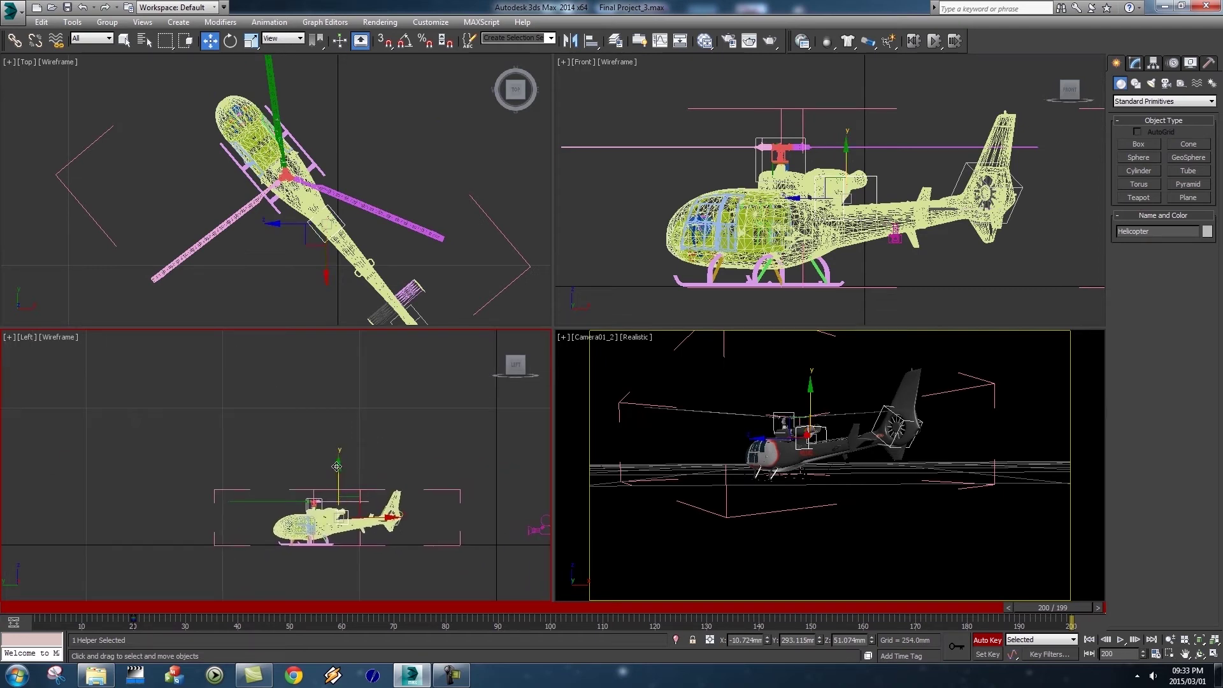
{"action": "left_click_drag", "start_coordinate": [339, 471], "coordinate": [376, 414]}
Rotate the Helicopter helper at frame 200 so the helicopter pitches nose-down in the Left view
{"action": "key", "text": "e"}
{"action": "key", "text": "ctrl+z"}
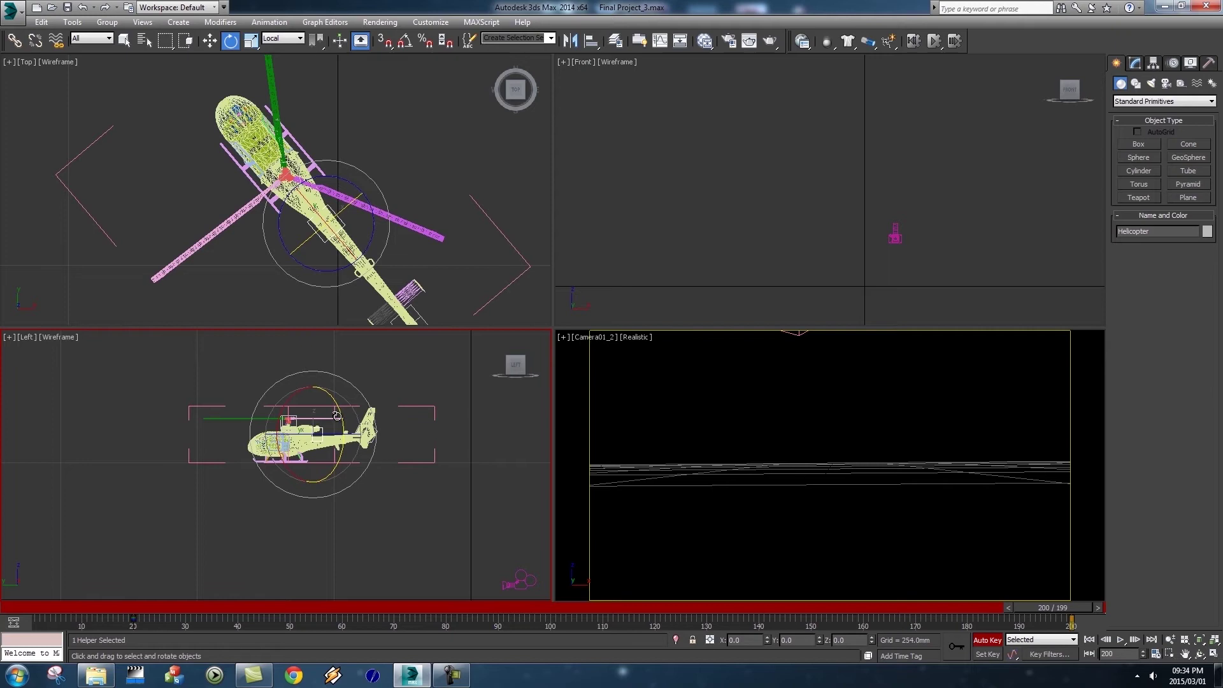
{"action": "left_click_drag", "start_coordinate": [285, 407], "coordinate": [251, 449]}
{"action": "right_click", "coordinate": [251, 449]}
{"action": "left_click_drag", "start_coordinate": [290, 399], "coordinate": [282, 418]}
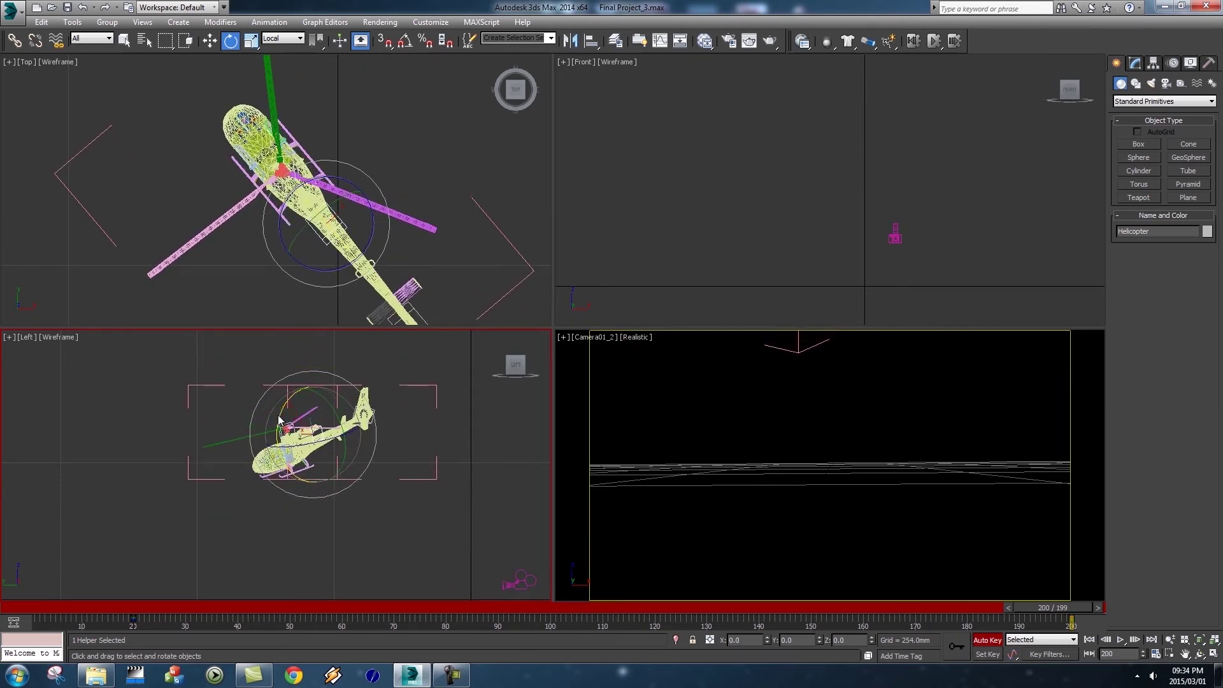
Switch the move coordinate system to Local and move the helicopter forward along its own axis at frame 200
{"action": "key", "text": "w"}
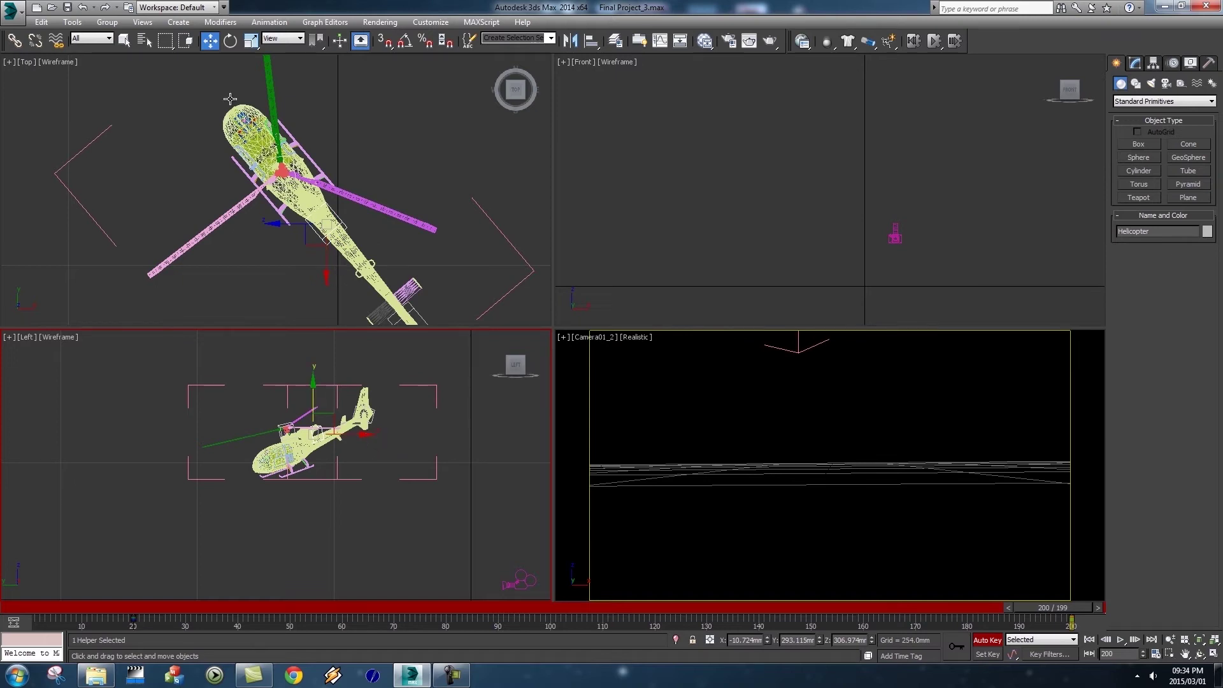
{"action": "left_click", "coordinate": [283, 38]}
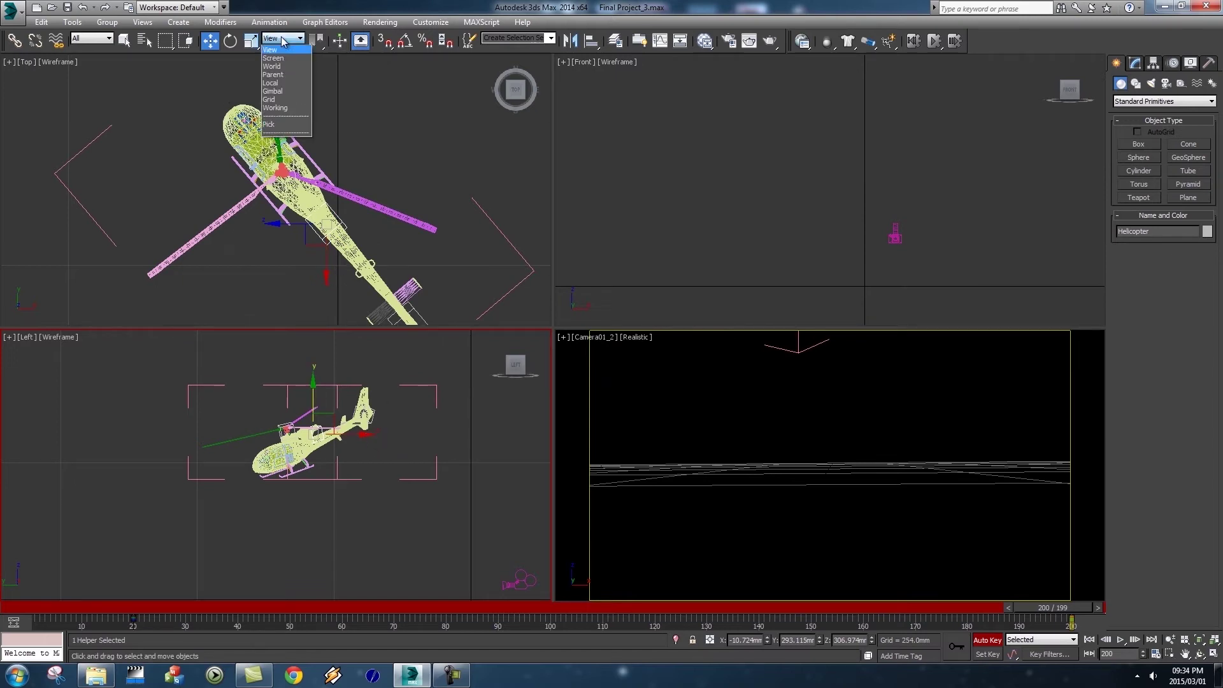
{"action": "left_click", "coordinate": [271, 82]}
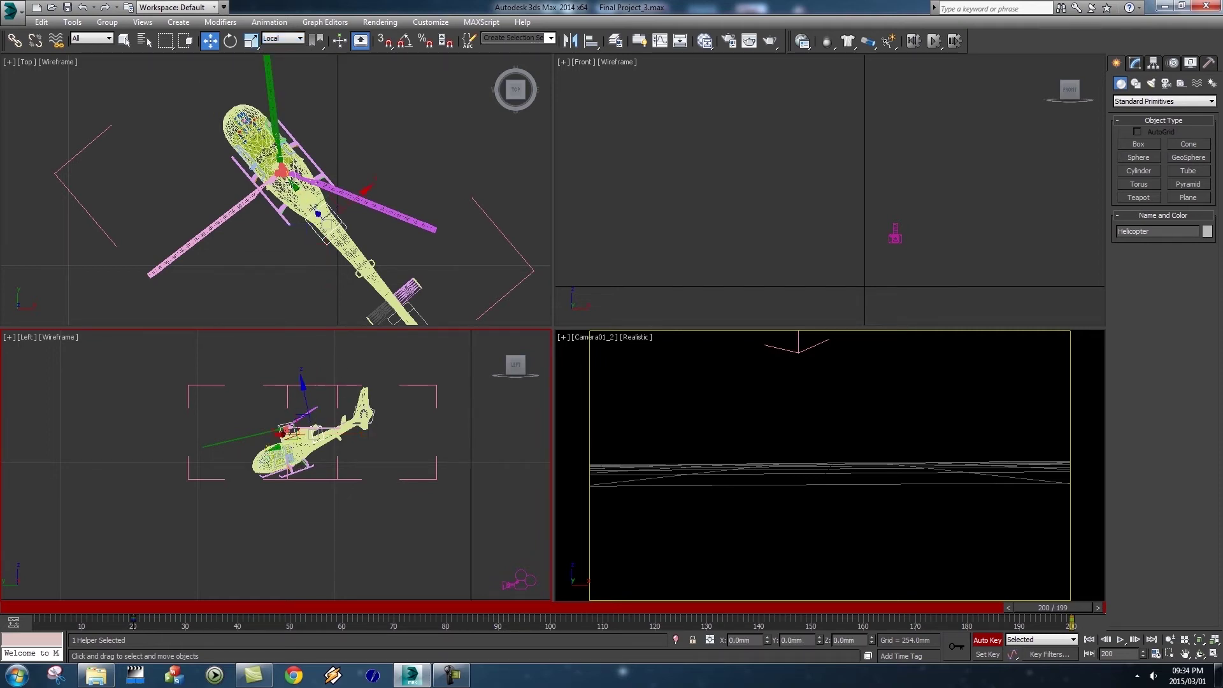
{"action": "left_click_drag", "start_coordinate": [277, 448], "coordinate": [135, 458]}
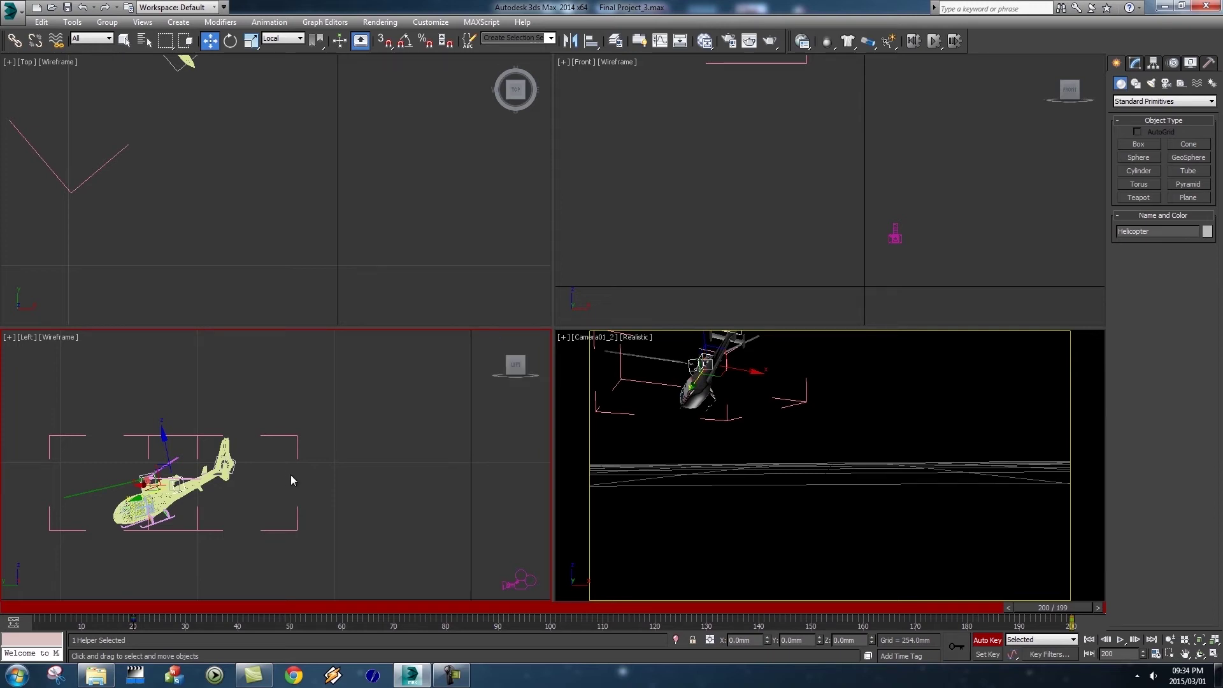
Raise the Helicopter helper further in the Left view at frame 200, turn off Auto Key and return to the first frame
{"action": "left_click_drag", "start_coordinate": [164, 435], "coordinate": [155, 397]}
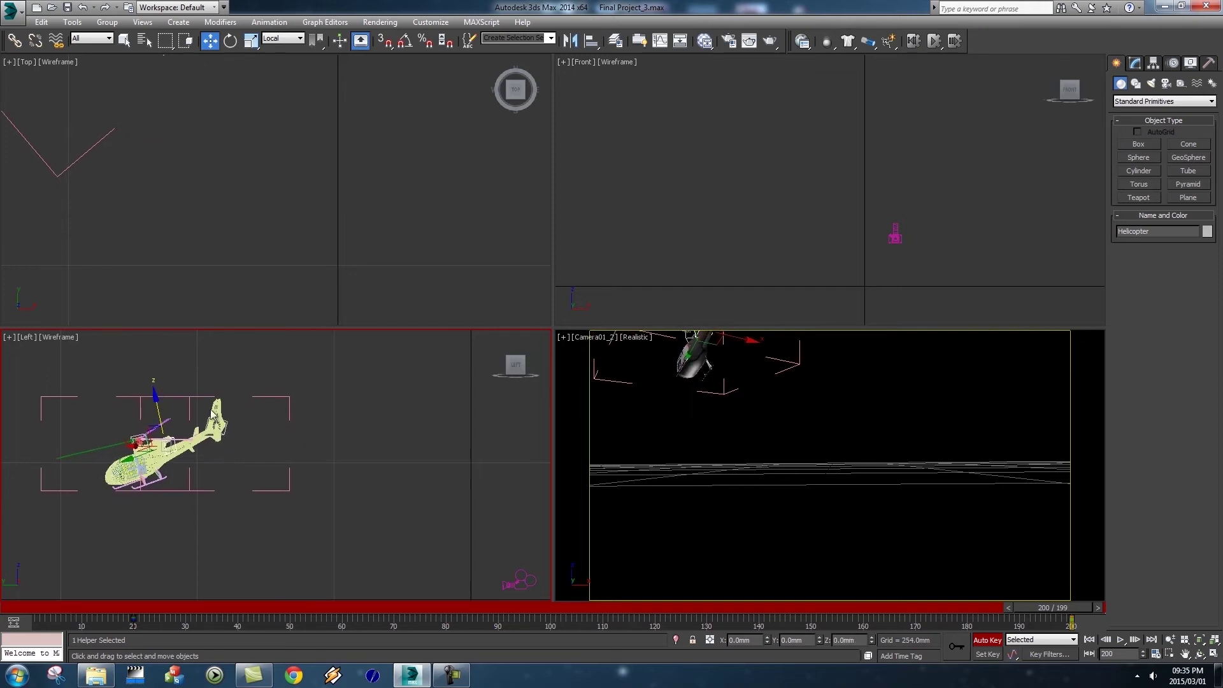
{"action": "left_click", "coordinate": [988, 640]}
{"action": "left_click_drag", "start_coordinate": [1059, 607], "coordinate": [54, 601]}
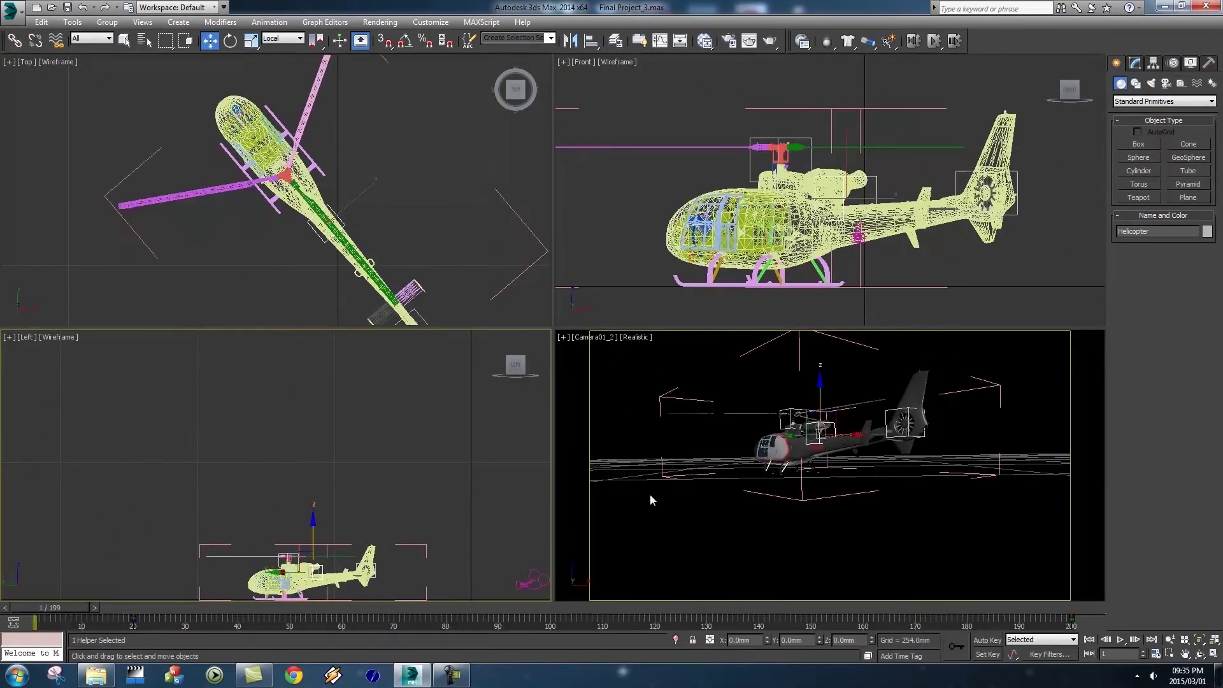
Play the flight animation twice from the first frame in the Camera01_2 view to review the lift-off and rotor speed
{"action": "left_click", "coordinate": [566, 398]}
{"action": "left_click", "coordinate": [1121, 639]}
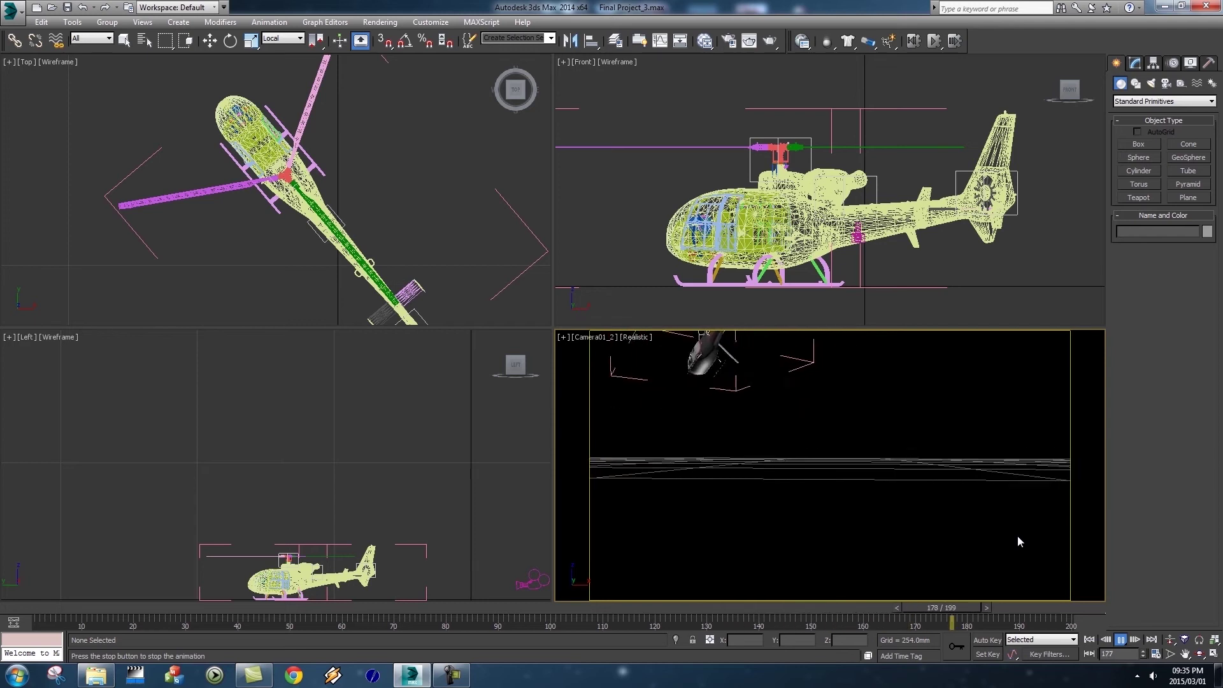
{"action": "left_click_drag", "start_coordinate": [191, 609], "coordinate": [13, 610]}
{"action": "key", "text": "w"}
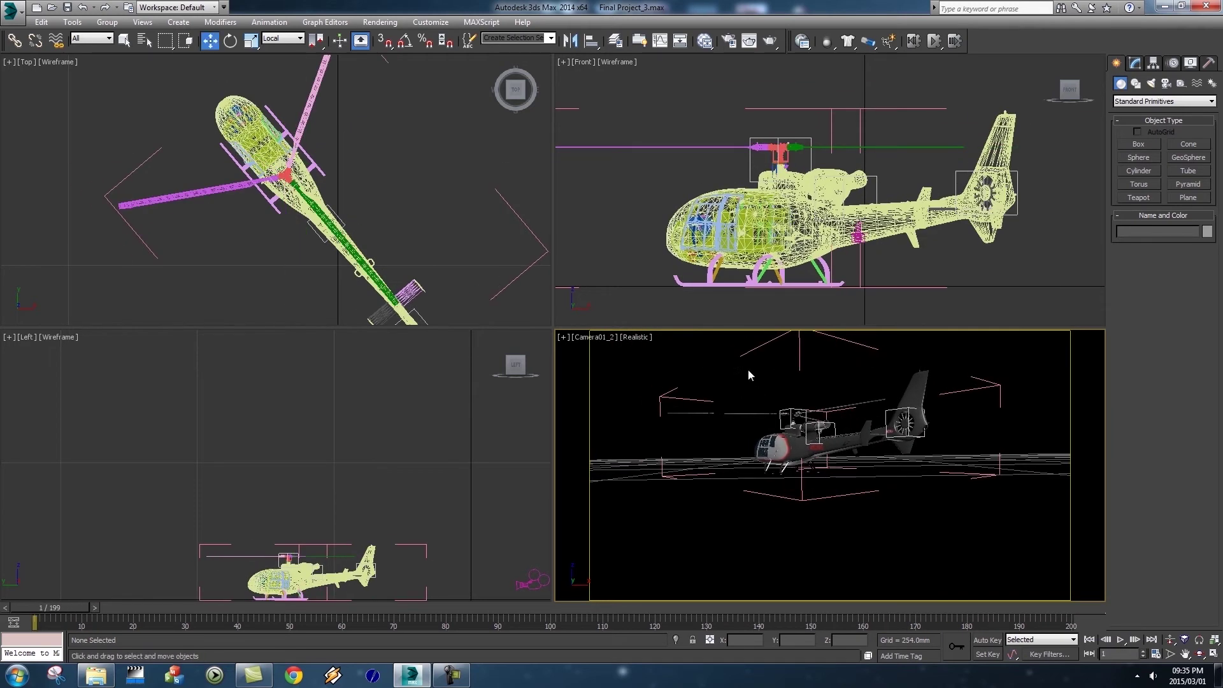
{"action": "left_click", "coordinate": [1121, 640]}
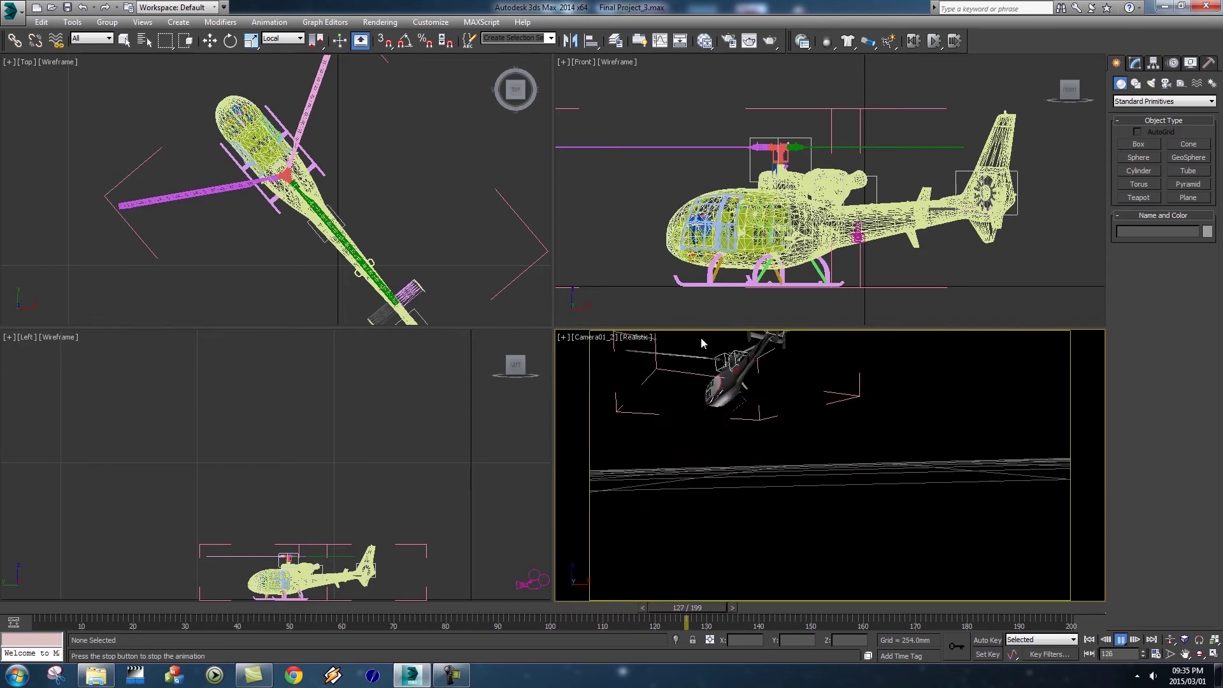
{"action": "key", "text": "Home"}
{"action": "key", "text": "e"}
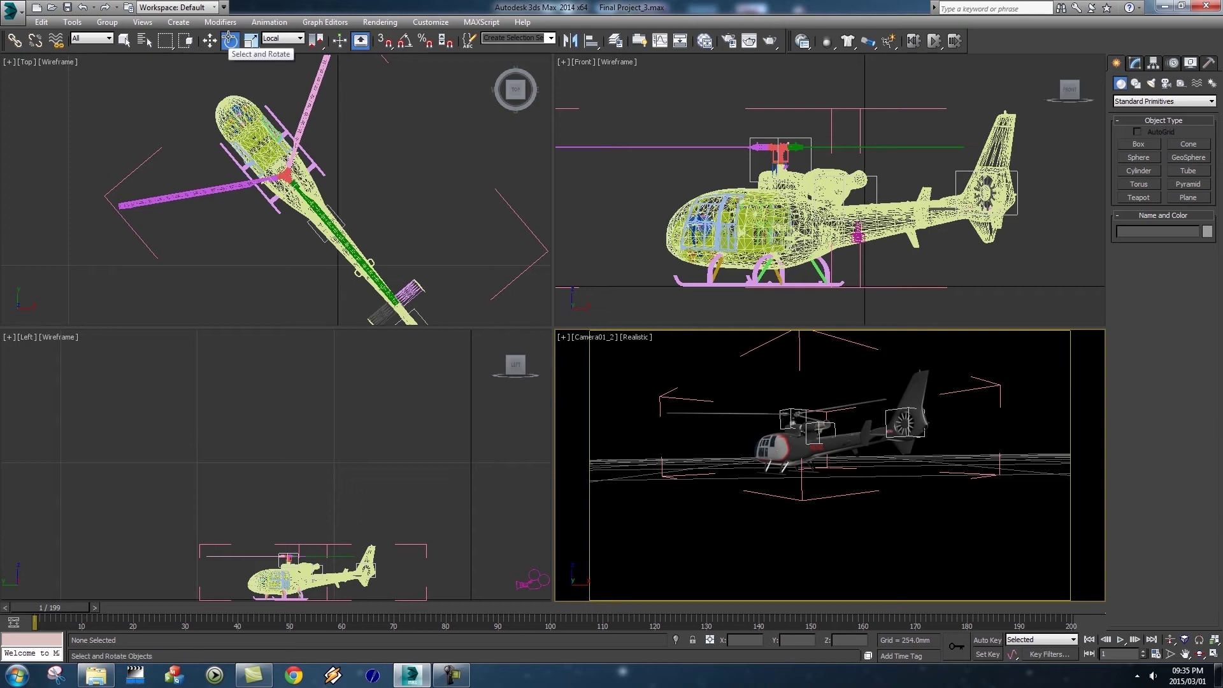
Select the main_rotor helper in the Left view and open its rotation curves in the Curve Editor
{"action": "scroll", "coordinate": [344, 459], "scroll_direction": "up", "scroll_amount": 10}
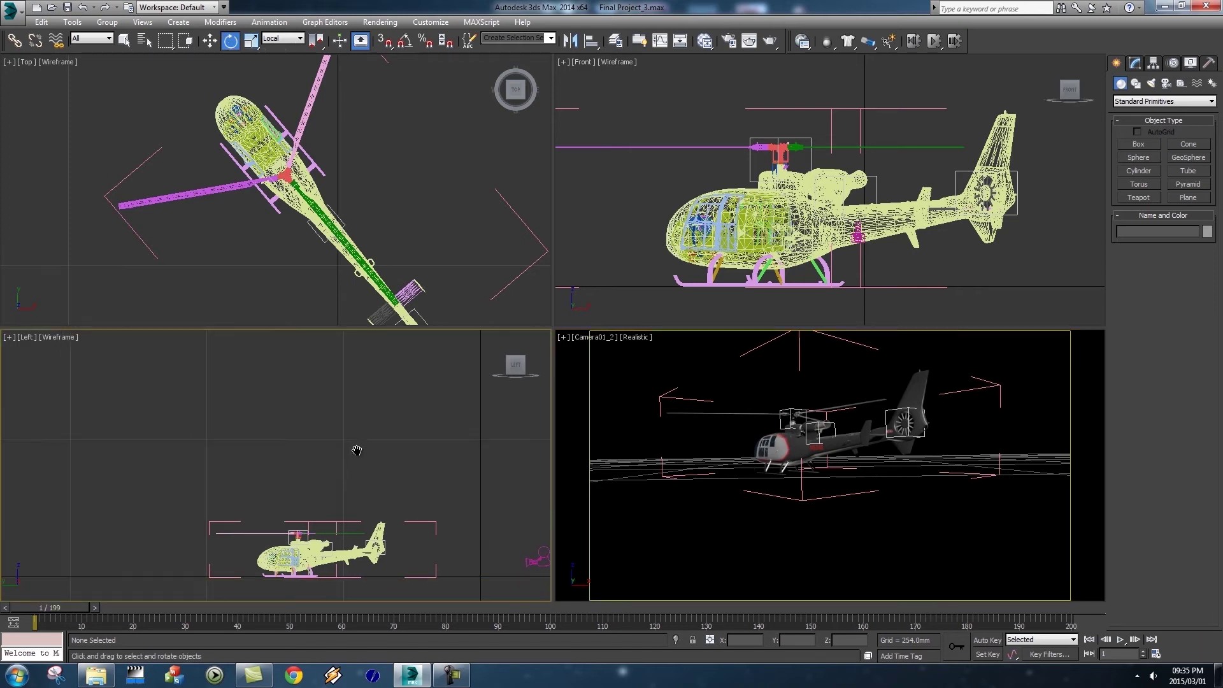
{"action": "left_click", "coordinate": [281, 479]}
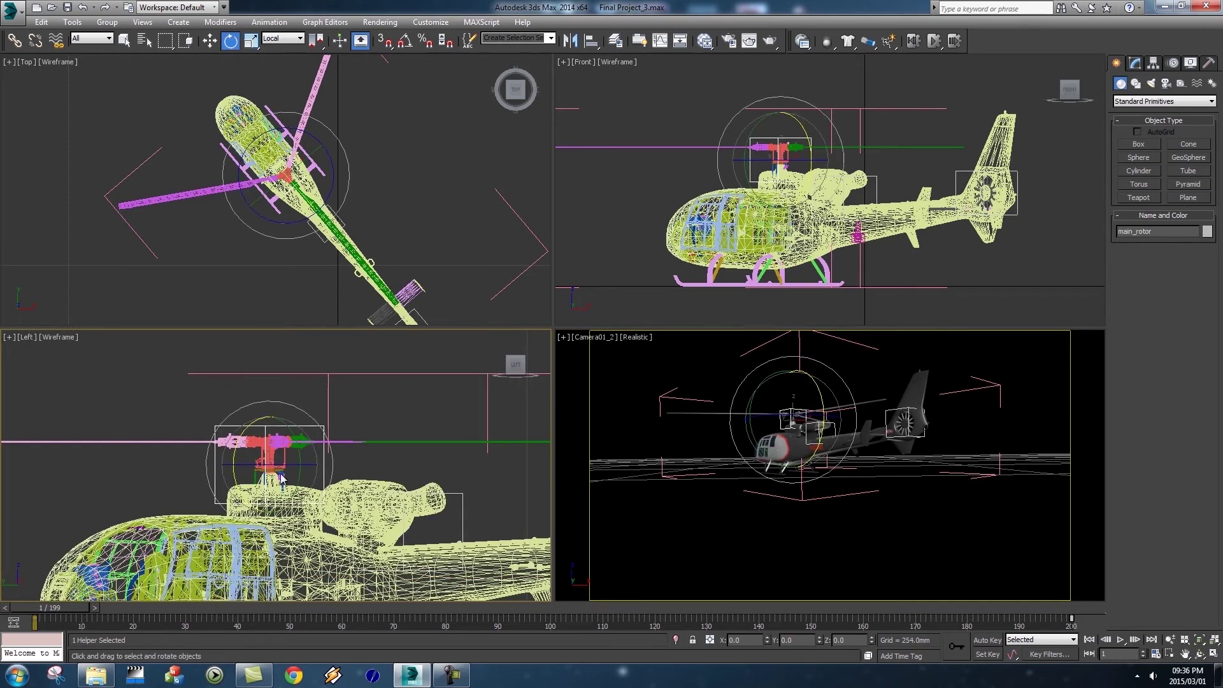
{"action": "left_click", "coordinate": [660, 40]}
Raise the main_rotor's Z Rotation key at frame 200 to a value of about 2669
{"action": "scroll", "coordinate": [563, 242], "scroll_direction": "down", "scroll_amount": 2}
{"action": "left_click_drag", "start_coordinate": [594, 186], "coordinate": [579, 333]}
{"action": "left_click_drag", "start_coordinate": [579, 250], "coordinate": [580, 381]}
{"action": "mouse_move", "coordinate": [550, 137]}
{"action": "left_mouse_down"}
{"action": "mouse_move", "coordinate": [563, 396]}
{"action": "mouse_move", "coordinate": [538, 410]}
{"action": "mouse_move", "coordinate": [554, 412]}
{"action": "mouse_move", "coordinate": [521, 417]}
{"action": "left_mouse_up"}
{"action": "left_click_drag", "start_coordinate": [523, 236], "coordinate": [549, 401]}
{"action": "left_click_drag", "start_coordinate": [563, 321], "coordinate": [564, 407]}
{"action": "scroll", "coordinate": [646, 235], "scroll_direction": "down", "scroll_amount": 1}
{"action": "scroll", "coordinate": [913, 328], "scroll_direction": "down", "scroll_amount": 1}
{"action": "scroll", "coordinate": [912, 326], "scroll_direction": "down", "scroll_amount": 8}
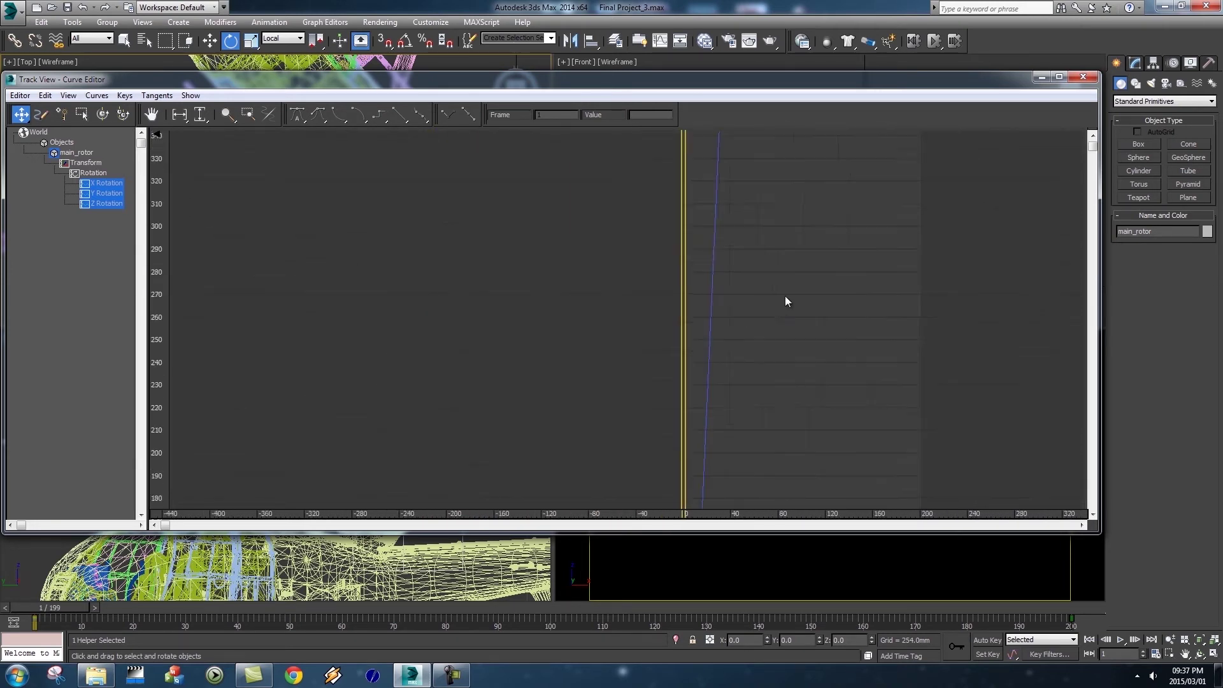
{"action": "left_click_drag", "start_coordinate": [818, 254], "coordinate": [767, 465]}
{"action": "left_click_drag", "start_coordinate": [774, 249], "coordinate": [720, 465]}
{"action": "left_click_drag", "start_coordinate": [758, 300], "coordinate": [727, 465]}
{"action": "left_click_drag", "start_coordinate": [717, 280], "coordinate": [677, 465]}
{"action": "scroll", "coordinate": [679, 358], "scroll_direction": "down", "scroll_amount": 1}
{"action": "left_click_drag", "start_coordinate": [679, 363], "coordinate": [659, 408]}
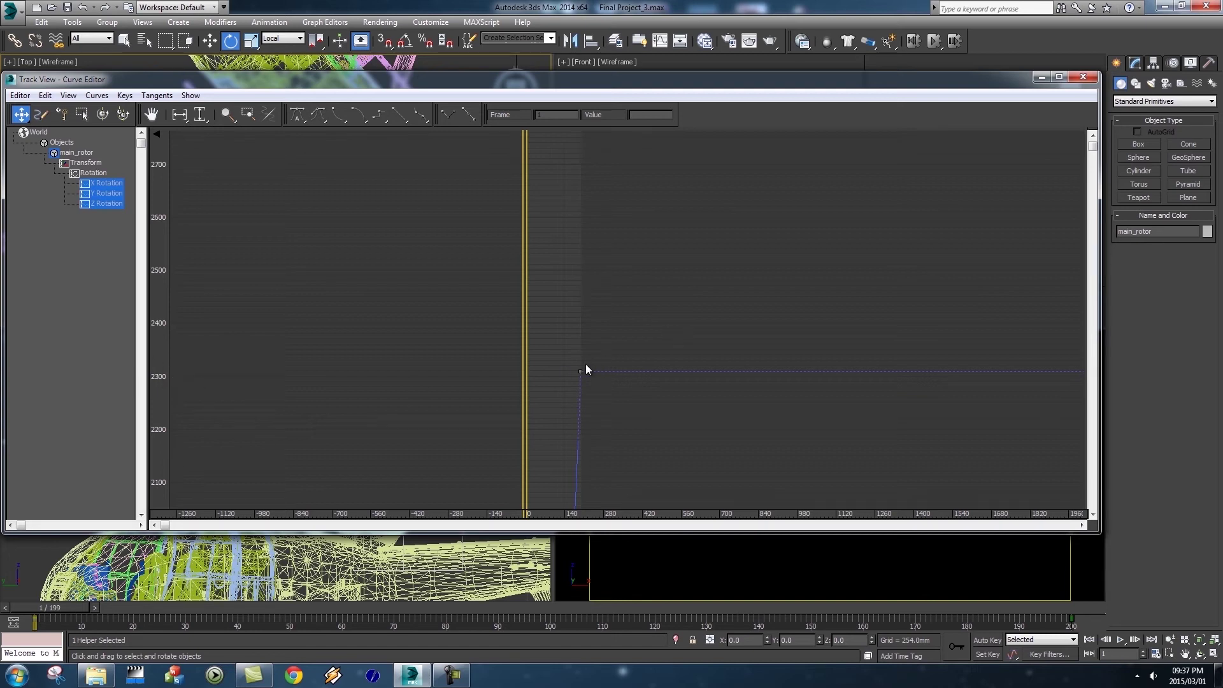
{"action": "left_click_drag", "start_coordinate": [581, 374], "coordinate": [588, 305]}
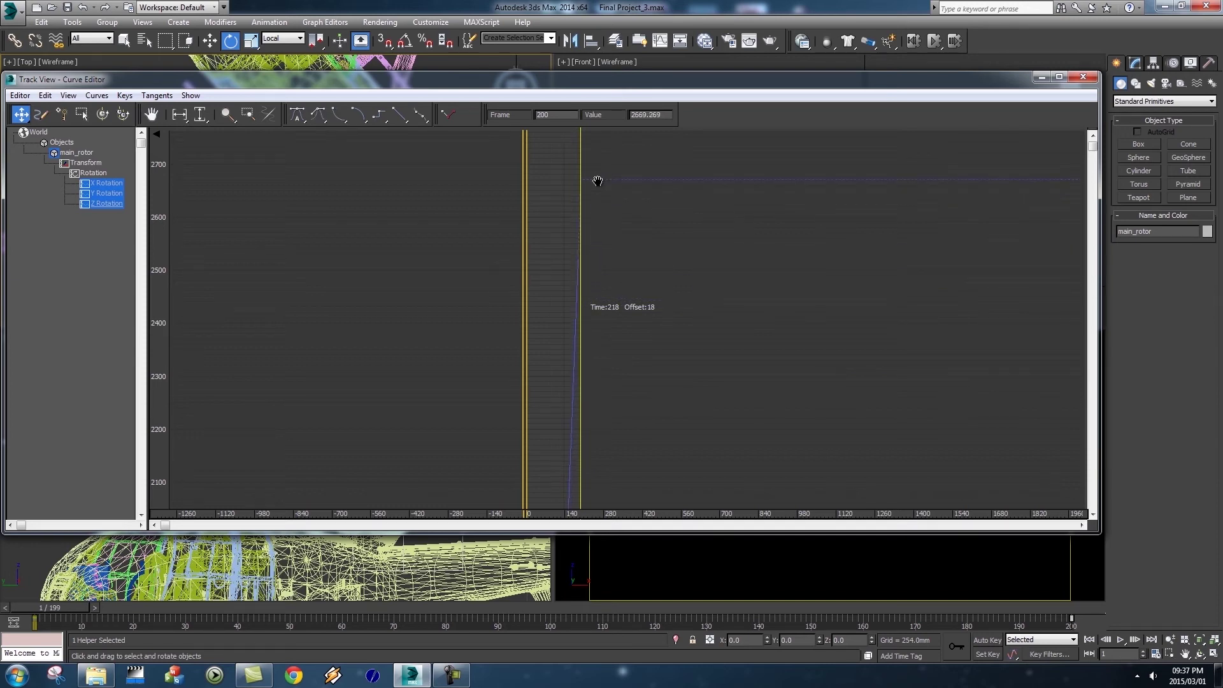
Speed the main rotor up more by raising its frame-200 Z Rotation key to about 3787
{"action": "left_click_drag", "start_coordinate": [597, 158], "coordinate": [597, 158]}
{"action": "left_click_drag", "start_coordinate": [667, 173], "coordinate": [655, 435]}
{"action": "left_click_drag", "start_coordinate": [571, 422], "coordinate": [590, 151]}
{"action": "scroll", "coordinate": [652, 371], "scroll_direction": "up", "scroll_amount": 3}
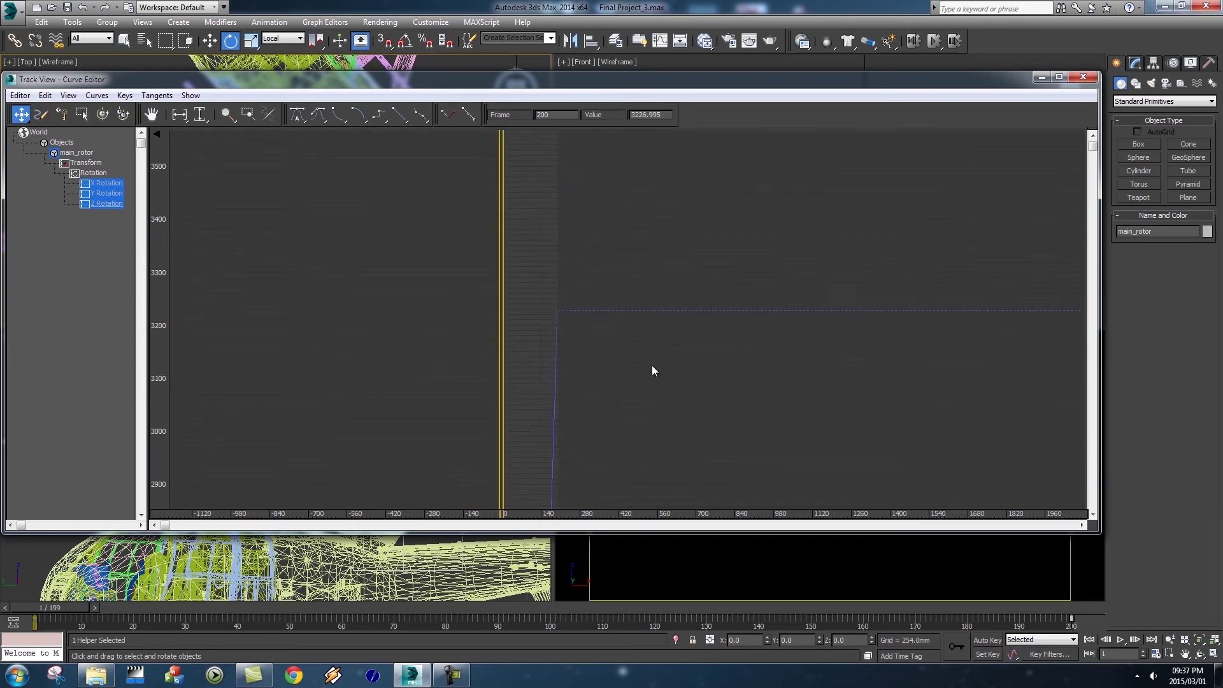
{"action": "left_click_drag", "start_coordinate": [652, 370], "coordinate": [641, 508]}
{"action": "left_click_drag", "start_coordinate": [547, 457], "coordinate": [567, 159]}
{"action": "scroll", "coordinate": [653, 316], "scroll_direction": "up", "scroll_amount": 3}
{"action": "scroll", "coordinate": [653, 317], "scroll_direction": "up", "scroll_amount": 3}
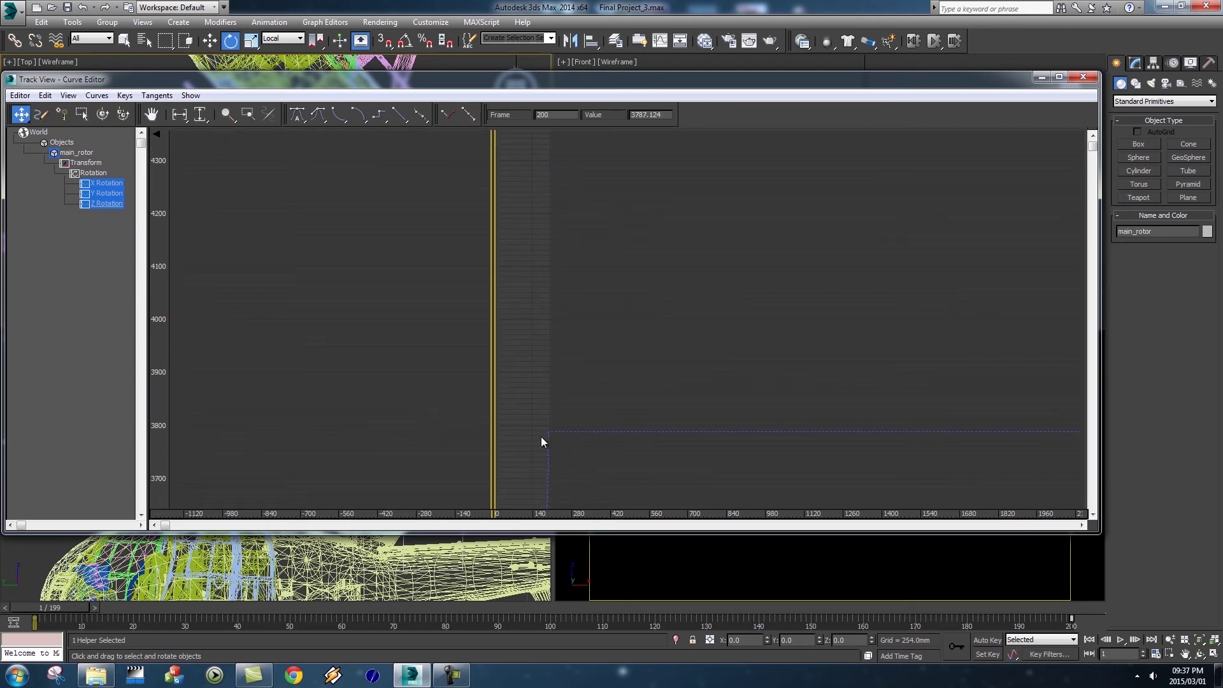
Raise the main_rotor's frame-200 Z Rotation key further to above 4870 and close the Curve Editor
{"action": "left_click_drag", "start_coordinate": [549, 435], "coordinate": [567, 279]}
{"action": "left_click_drag", "start_coordinate": [568, 165], "coordinate": [568, 162]}
{"action": "left_click_drag", "start_coordinate": [610, 162], "coordinate": [558, 159]}
{"action": "scroll", "coordinate": [617, 177], "scroll_direction": "up", "scroll_amount": 5}
{"action": "left_click_drag", "start_coordinate": [627, 402], "coordinate": [626, 406]}
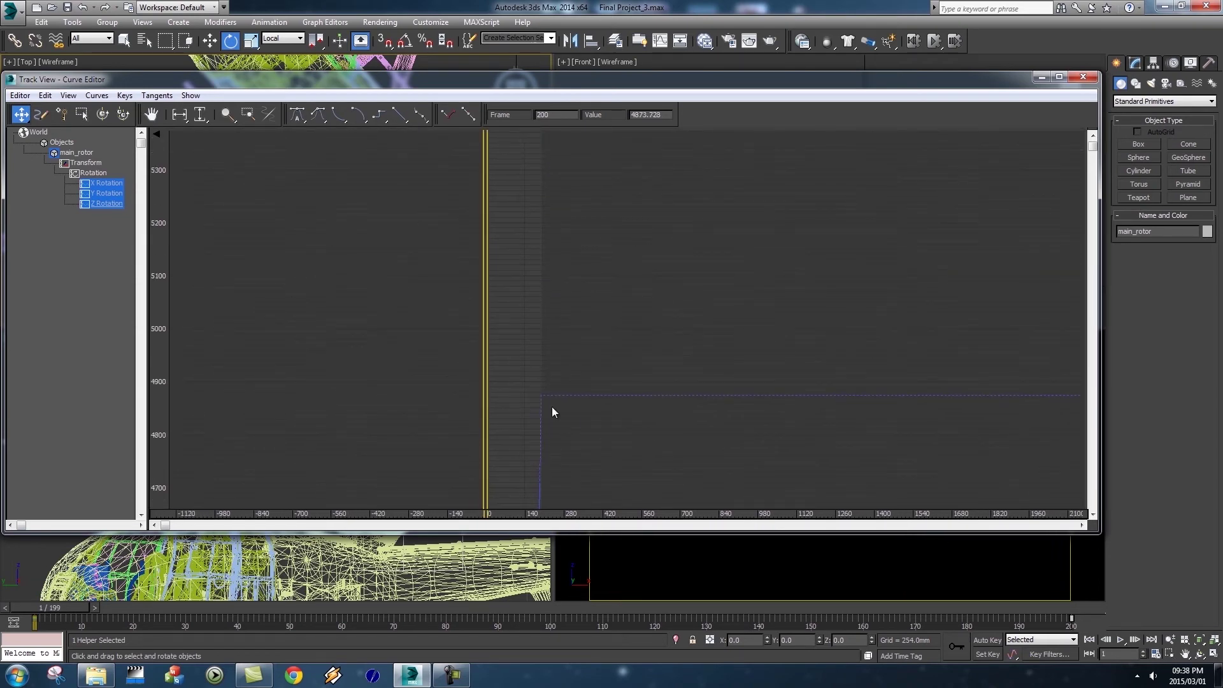
{"action": "left_click_drag", "start_coordinate": [541, 396], "coordinate": [548, 315]}
{"action": "left_click", "coordinate": [1091, 76]}
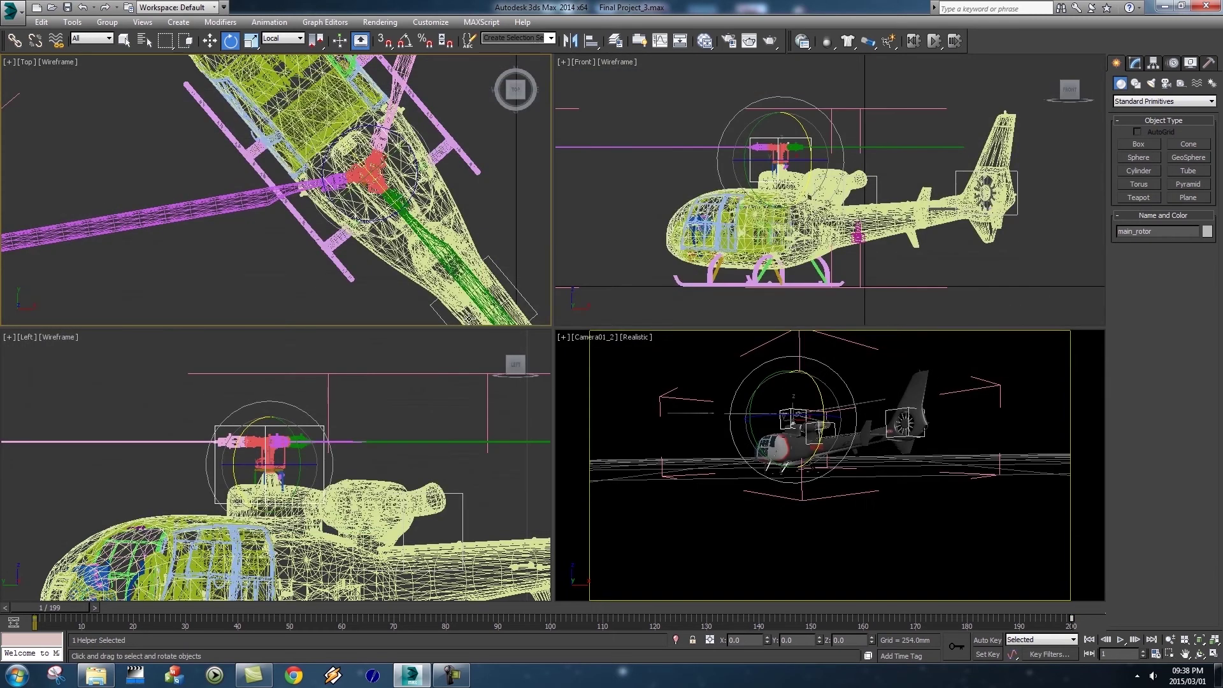
Play the animation in the Camera01_2 view to check the faster main rotor, and return to the first frame
{"action": "left_click", "coordinate": [276, 300]}
{"action": "mouse_move", "coordinate": [70, 608]}
{"action": "left_mouse_down"}
{"action": "mouse_move", "coordinate": [136, 610]}
{"action": "mouse_move", "coordinate": [58, 608]}
{"action": "left_mouse_up"}
{"action": "key", "text": "e"}
{"action": "left_click", "coordinate": [674, 488]}
{"action": "left_click", "coordinate": [1120, 640]}
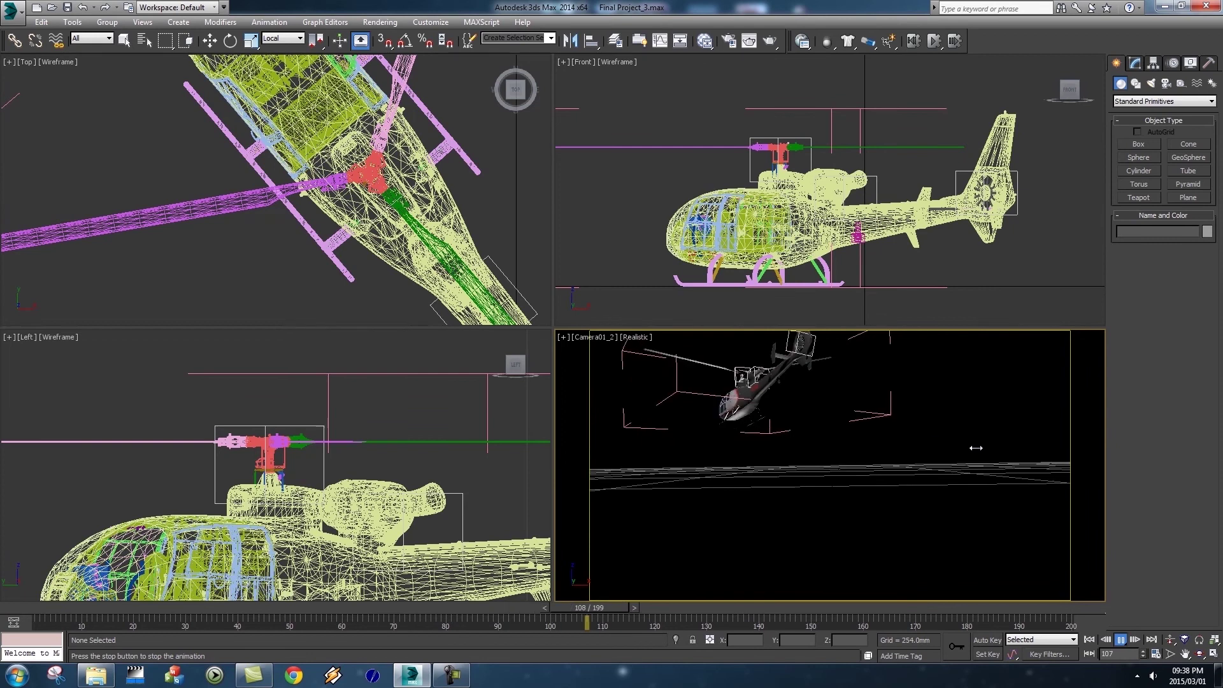
{"action": "left_click", "coordinate": [1121, 644]}
{"action": "key", "text": "e"}
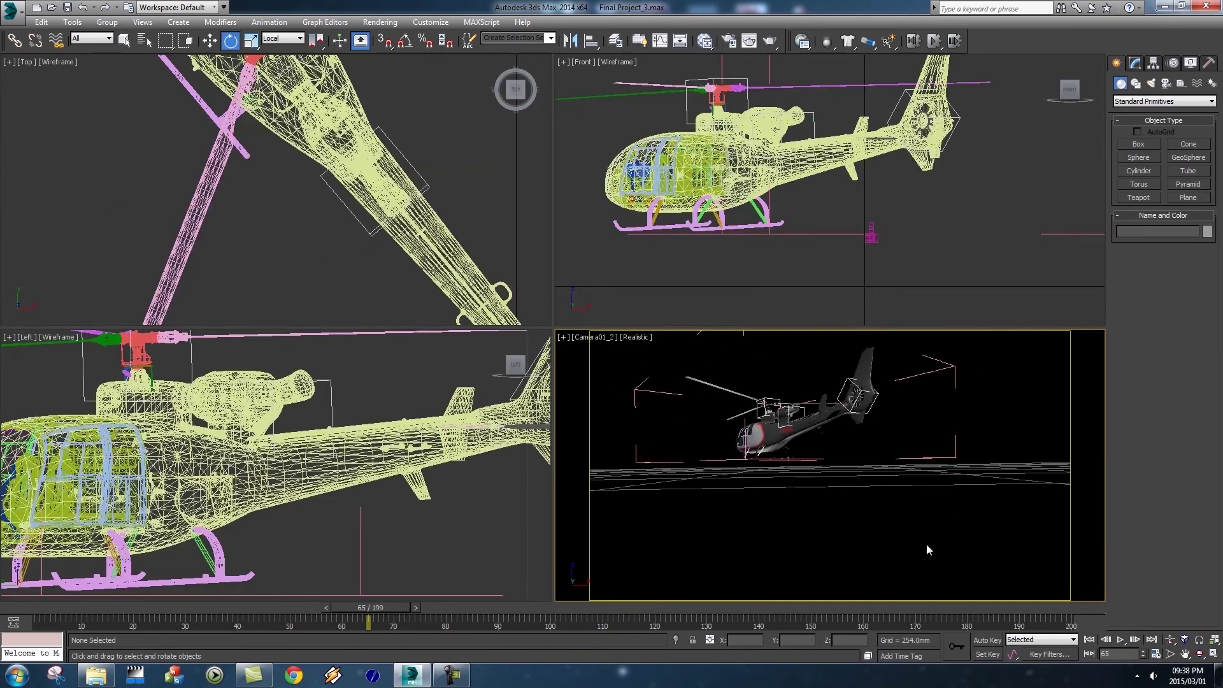
{"action": "left_click", "coordinate": [1090, 640]}
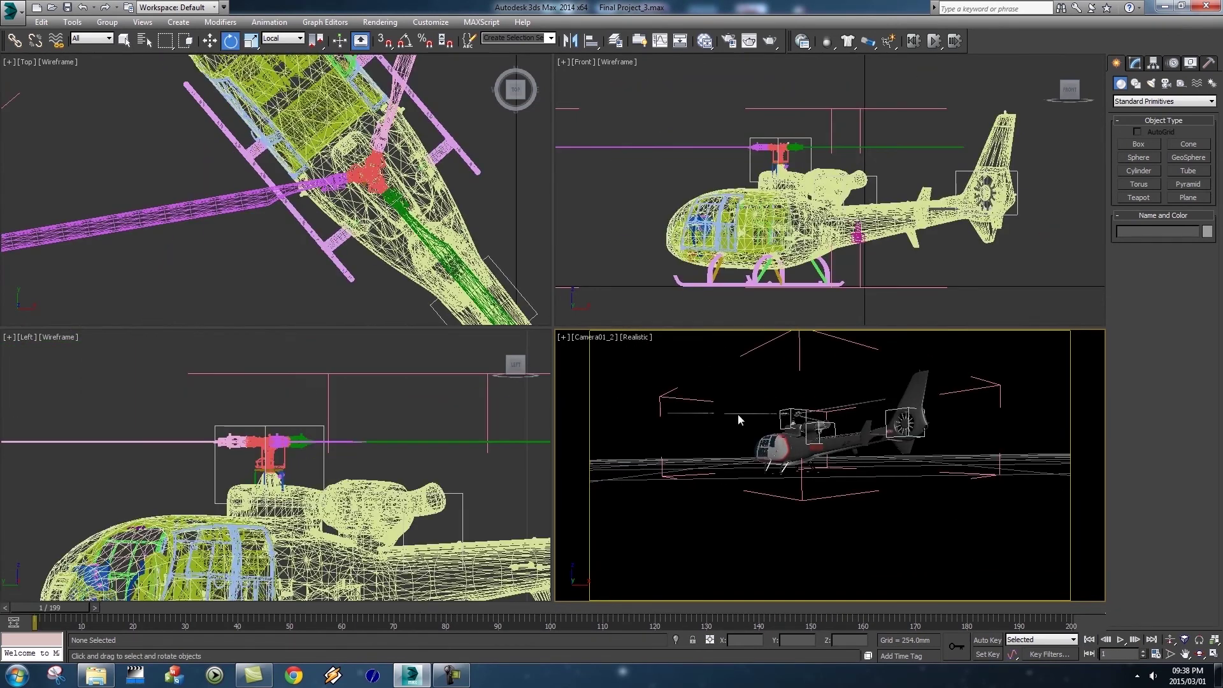
Enable the environment map FinalProject_Footage_00145.ifl as the scene background in Environment and Effects
{"action": "left_click", "coordinate": [380, 21]}
{"action": "left_click", "coordinate": [415, 124]}
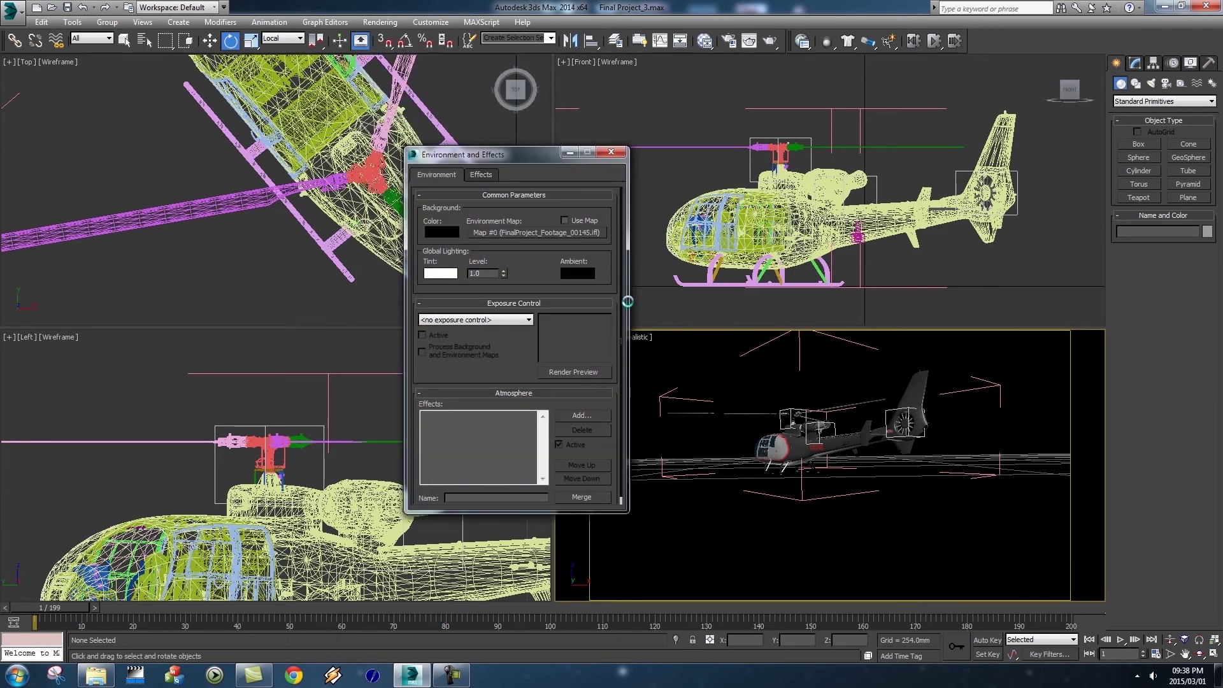
{"action": "left_click", "coordinate": [564, 221]}
{"action": "left_click", "coordinate": [612, 151]}
Play and scrub through the shot in the Camera01_2 view to check the helicopter's flight against the background footage
{"action": "left_click", "coordinate": [1121, 640]}
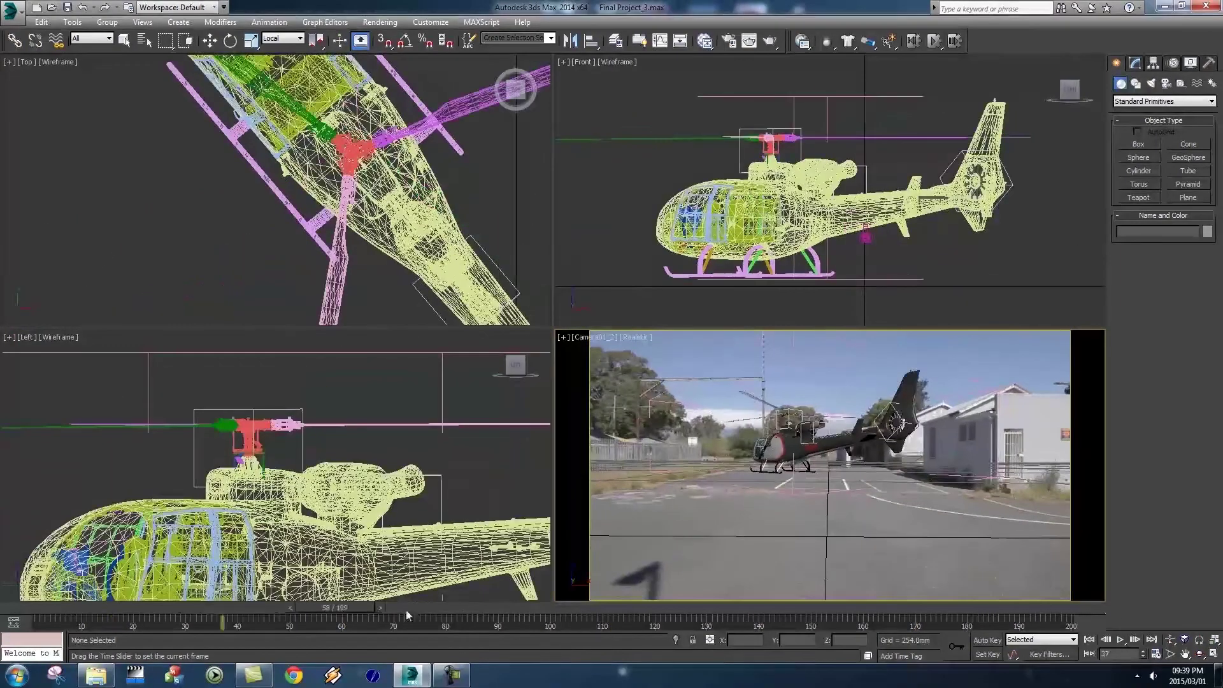
{"action": "left_click", "coordinate": [166, 602]}
{"action": "key", "text": "e"}
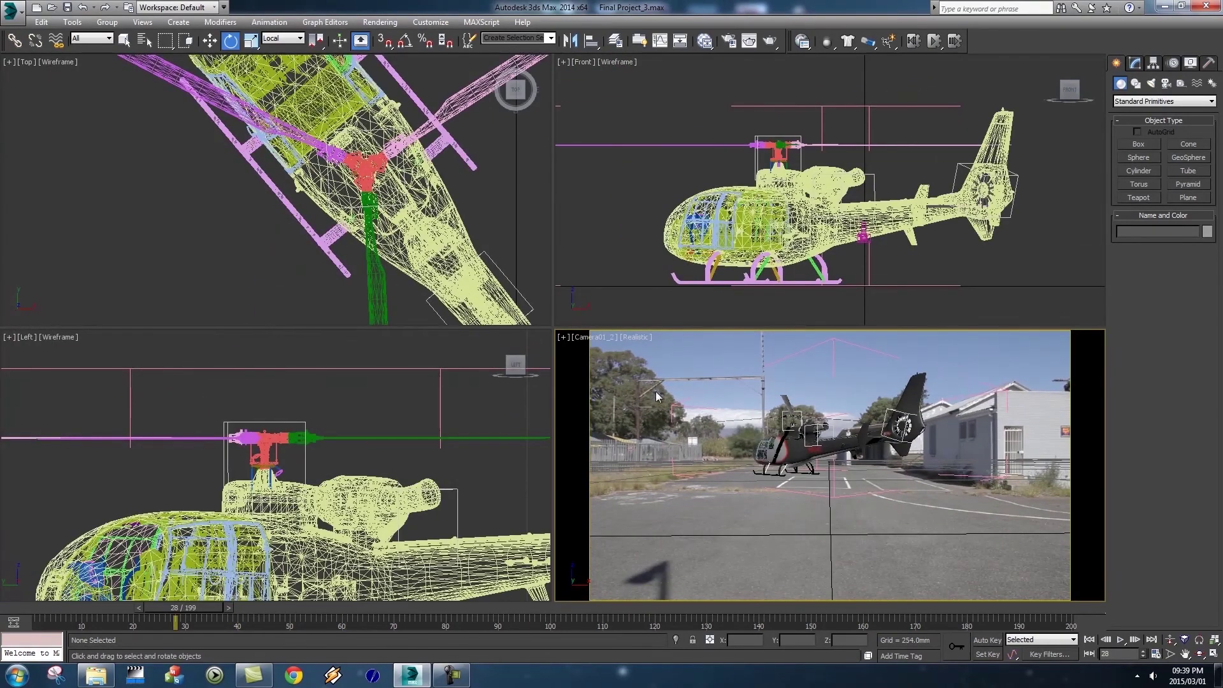
{"action": "left_click_drag", "start_coordinate": [191, 608], "coordinate": [650, 465]}
{"action": "key", "text": "e"}
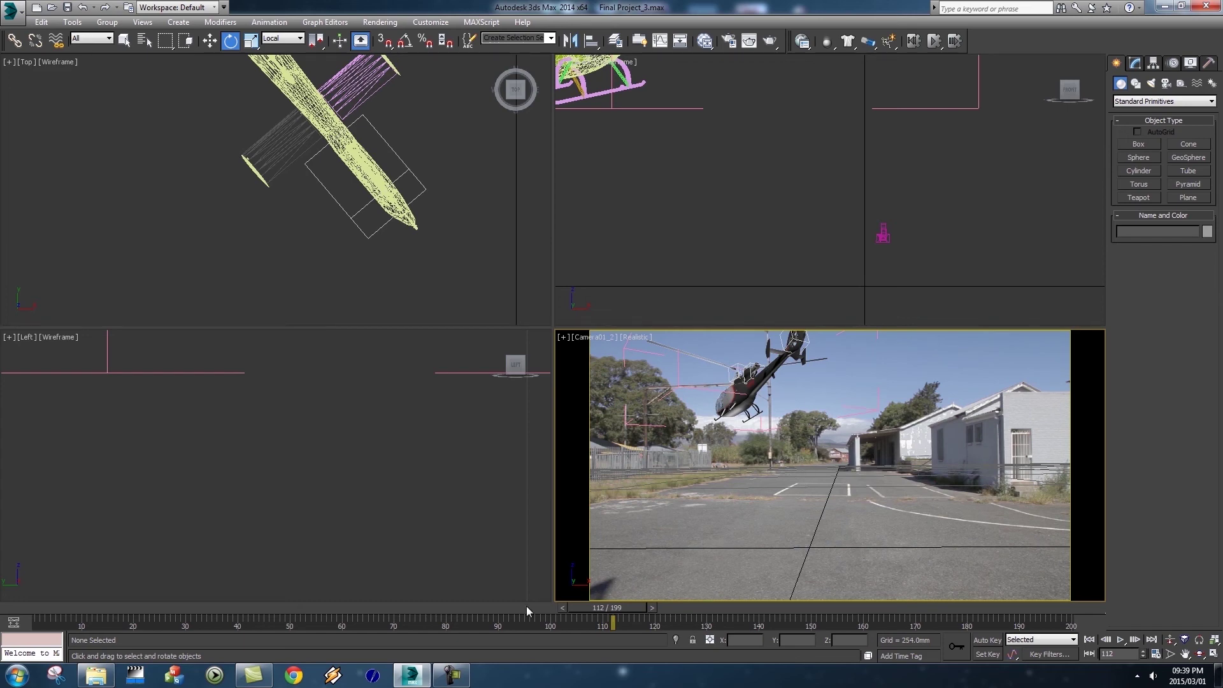
{"action": "left_click_drag", "start_coordinate": [569, 623], "coordinate": [1006, 576]}
{"action": "left_click_drag", "start_coordinate": [718, 587], "coordinate": [255, 604]}
{"action": "key", "text": "e"}
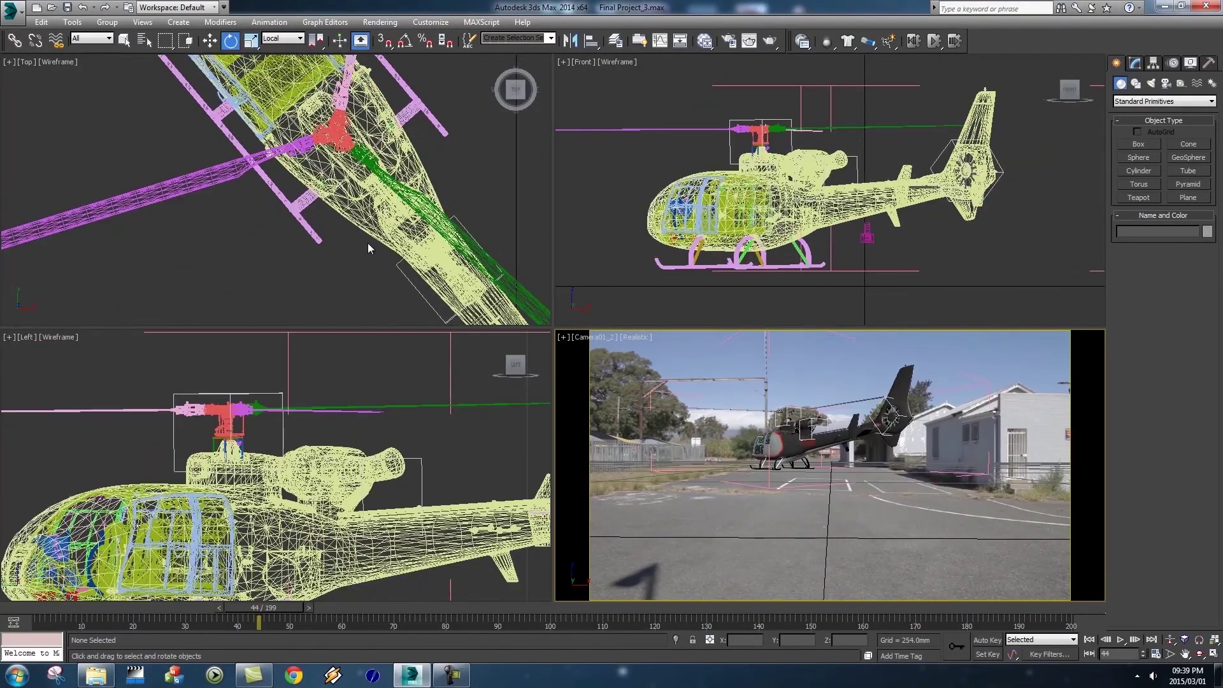
Save the scene as a new version named Final Project_4.max in the 3D Project folder
{"action": "left_click", "coordinate": [17, 12]}
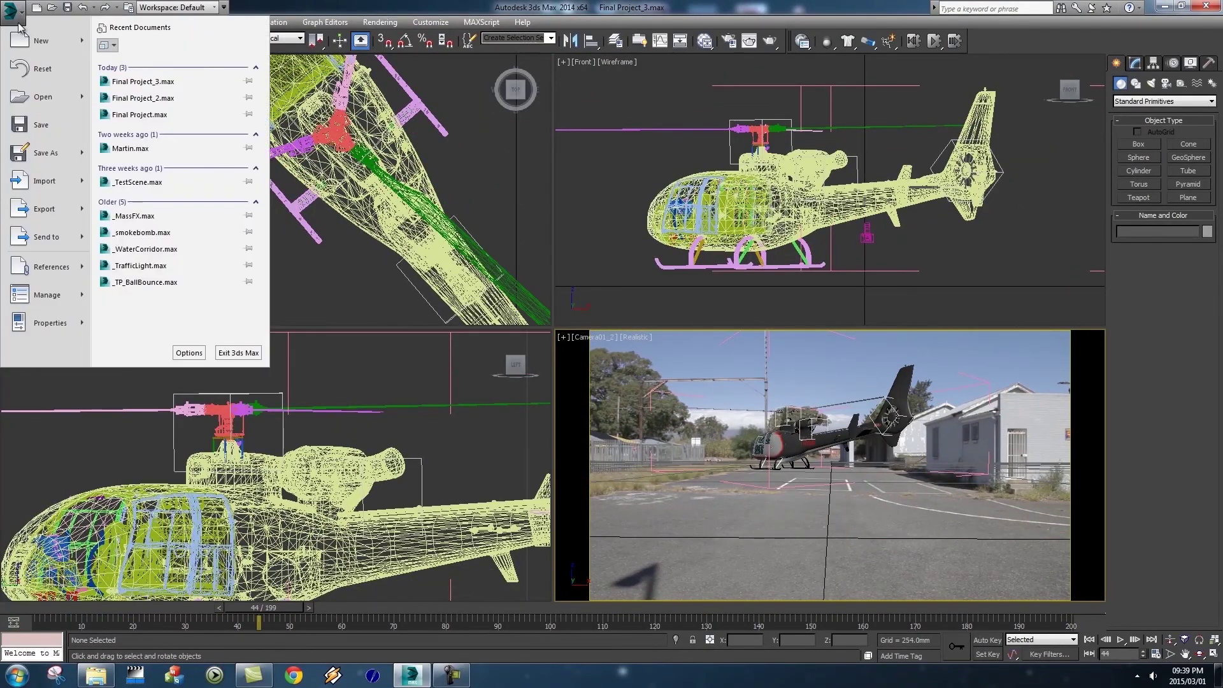
{"action": "left_click", "coordinate": [19, 152]}
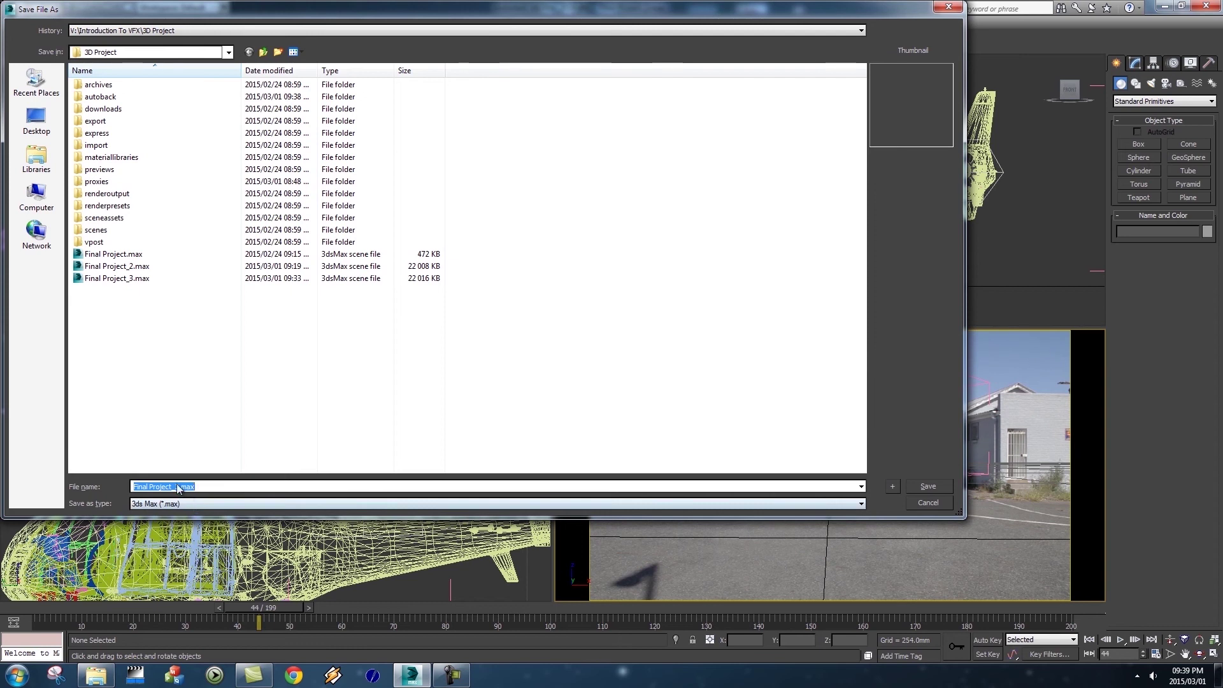
{"action": "key", "text": "Delete"}
{"action": "key", "text": "Delete"}
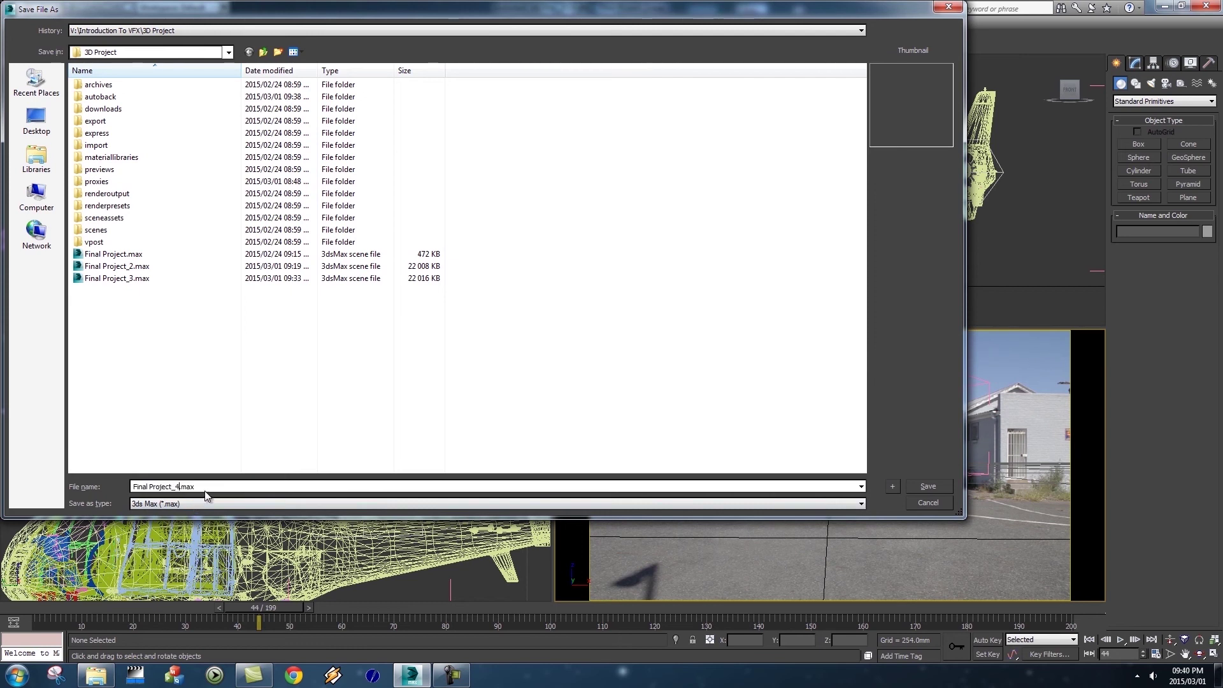
{"action": "type", "text": "4."}
{"action": "left_click", "coordinate": [927, 485]}
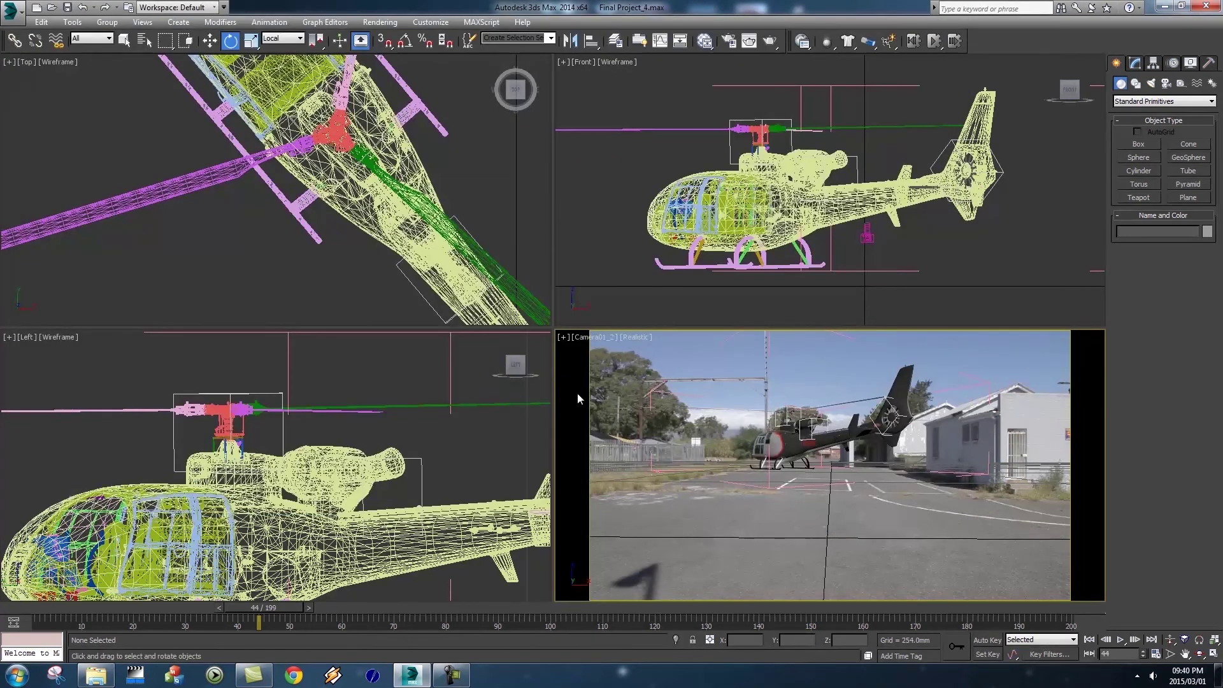